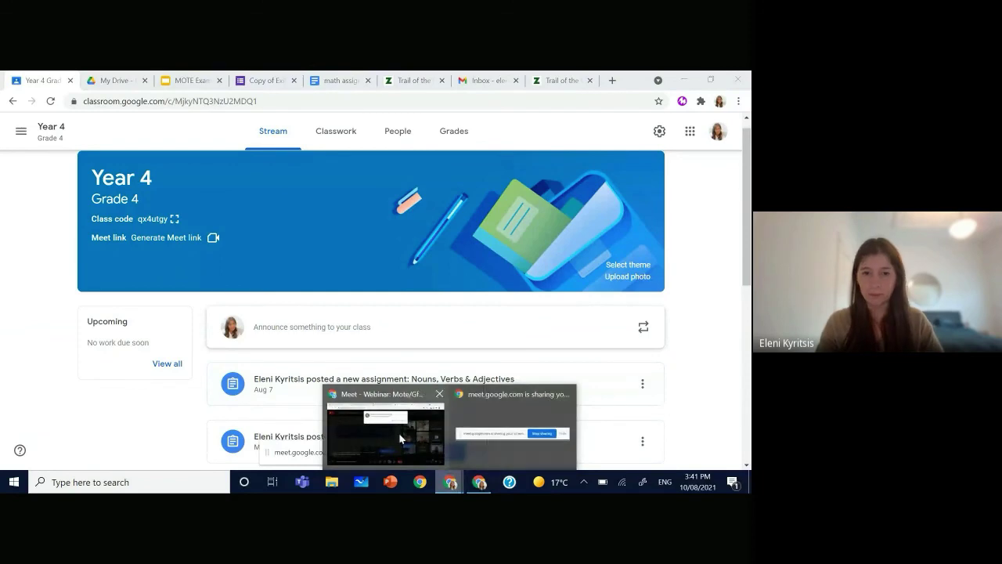
left_click(403, 432)
left_click(488, 183)
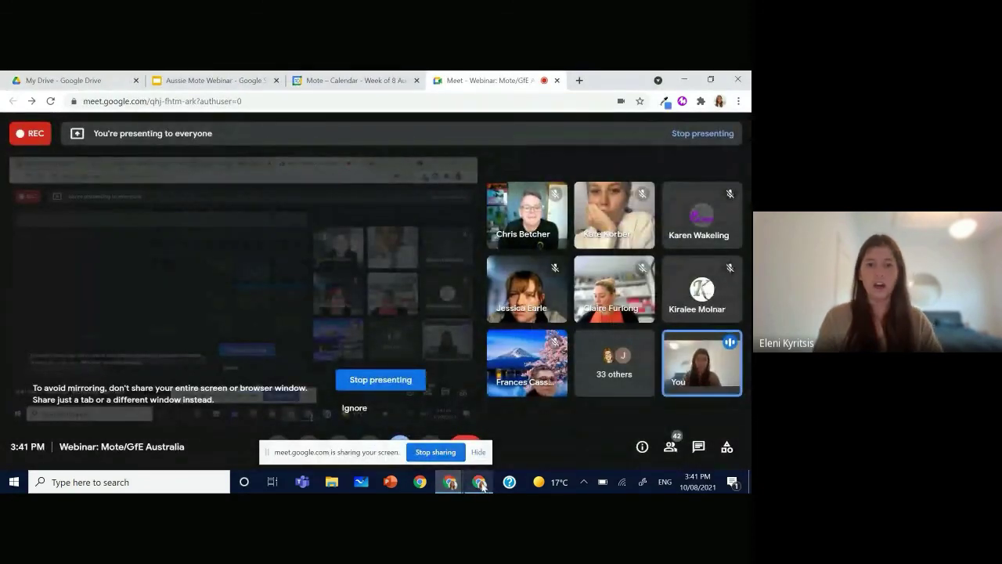
key("alt+Tab")
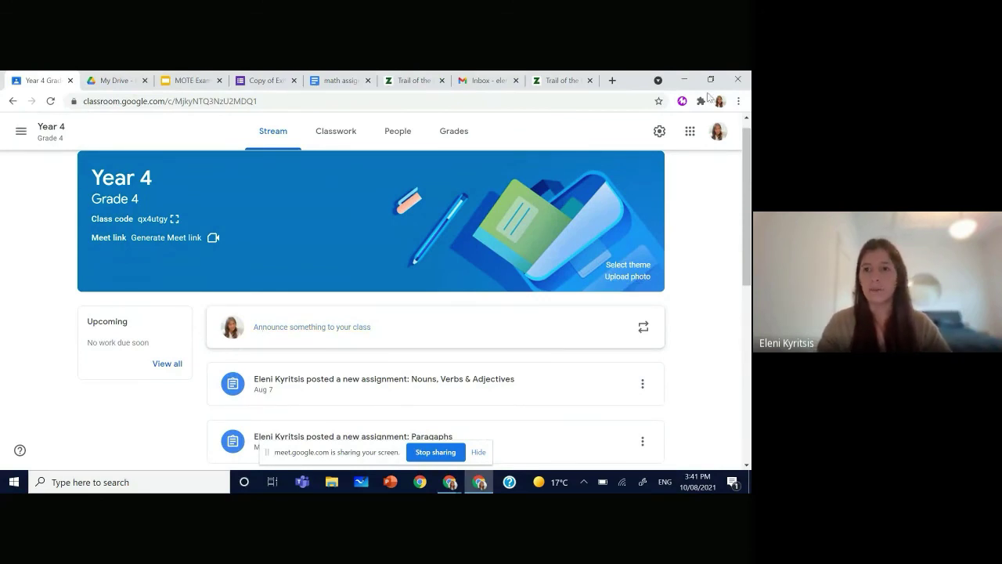
Start a new announcement to all students in the Year 4 class stream
left_click(390, 333)
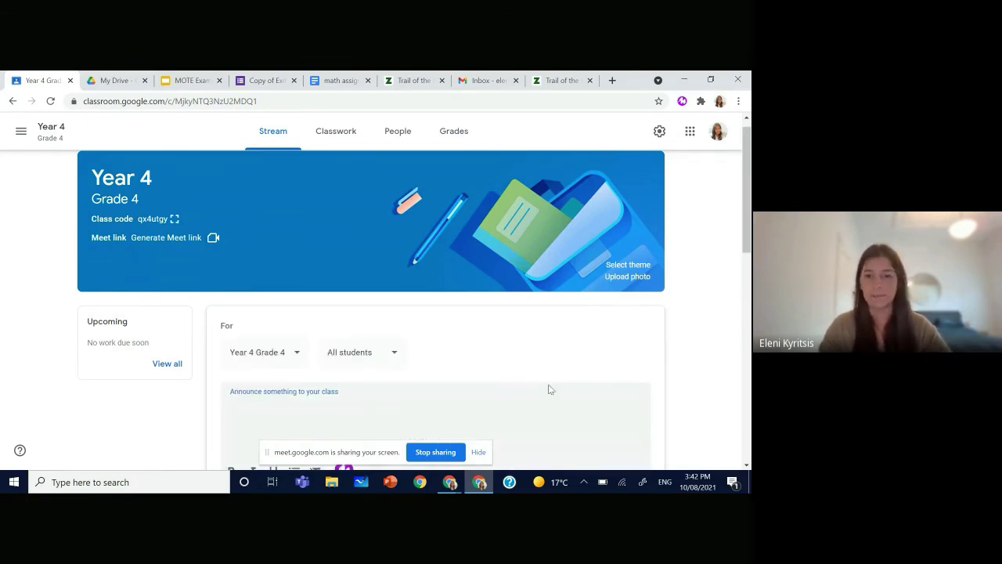
scroll(549, 389, "down", 2)
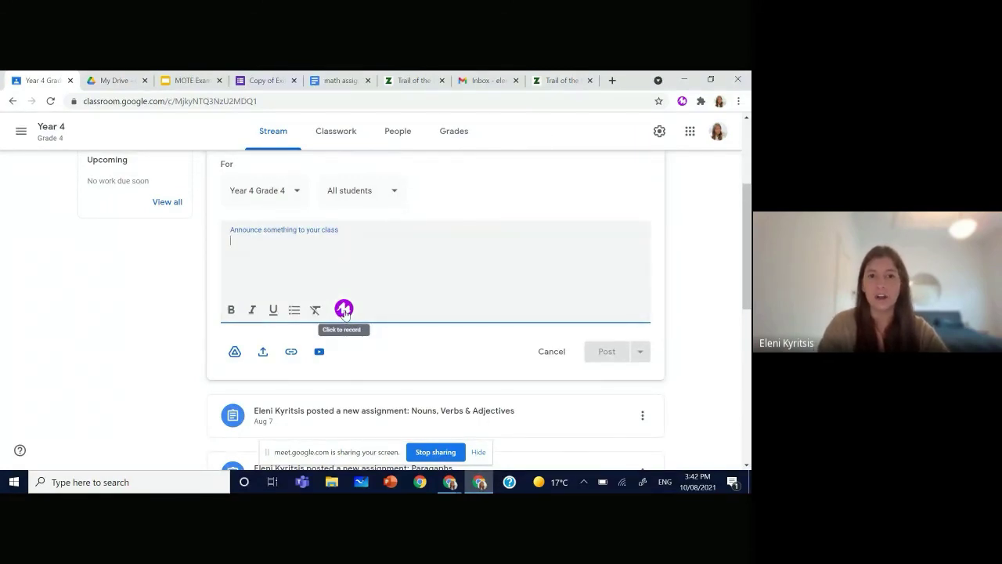
left_click(344, 310)
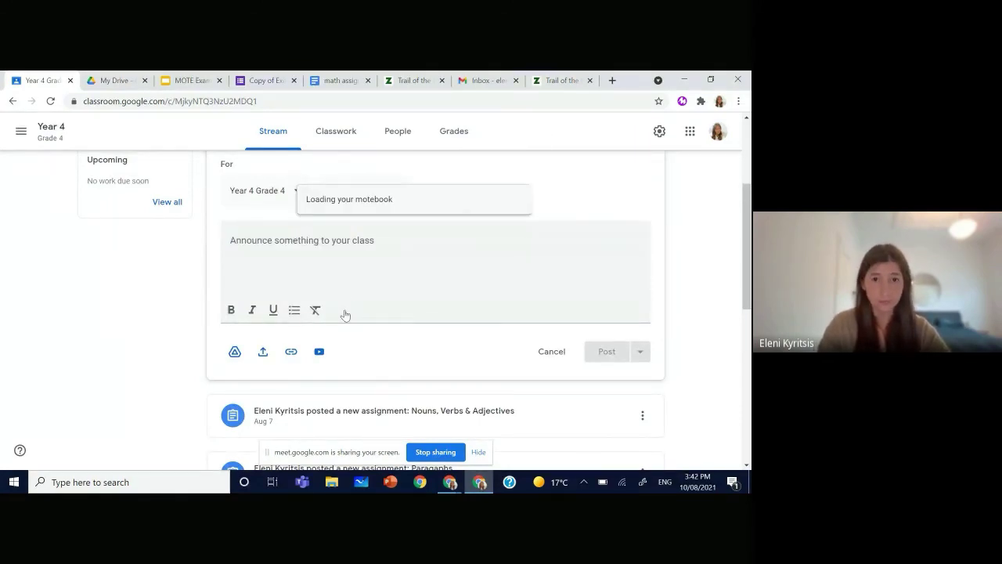
left_click(336, 255)
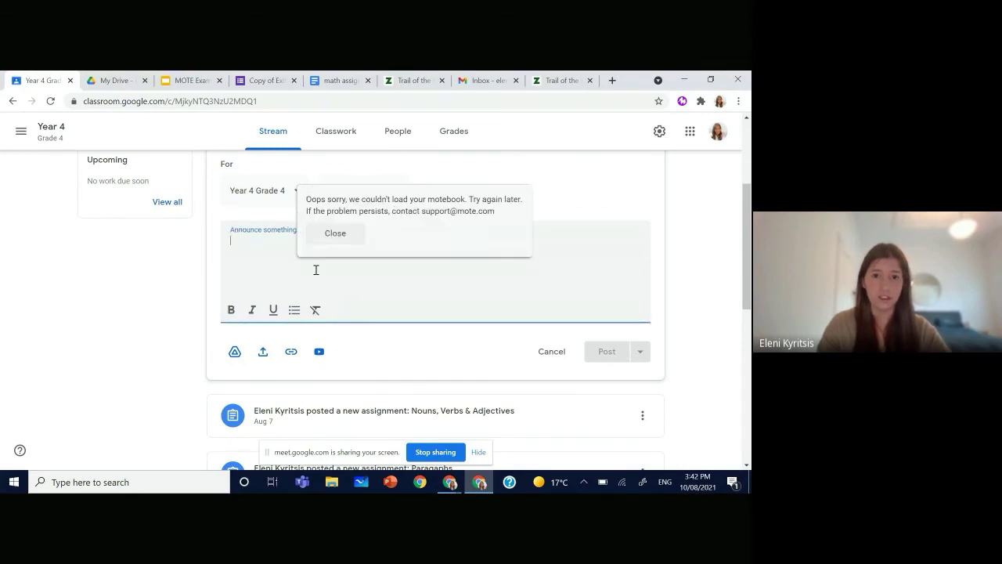
left_click(333, 233)
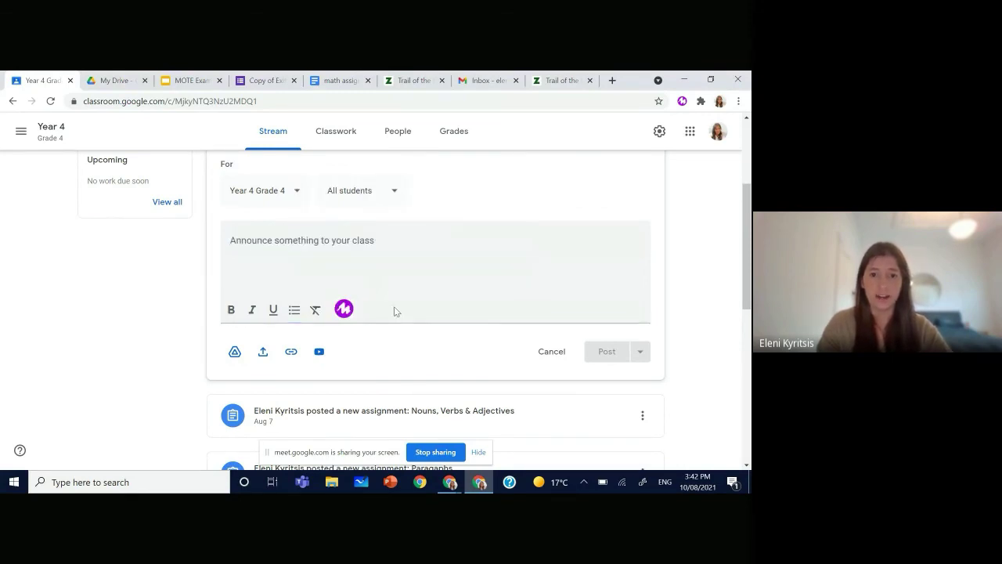
Record a Mote voice note in the announcement and post it to the class stream
left_click(344, 310)
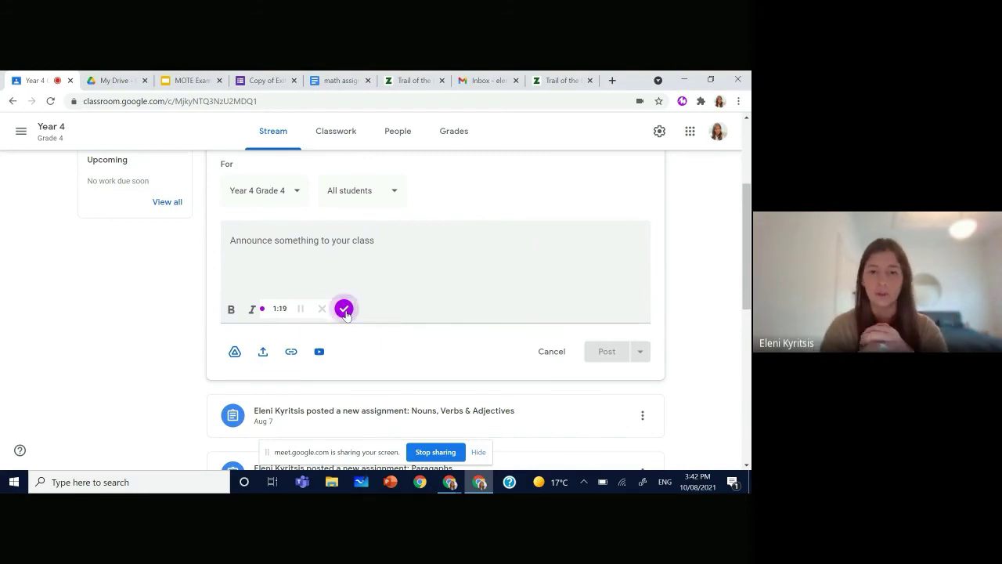
left_click(344, 310)
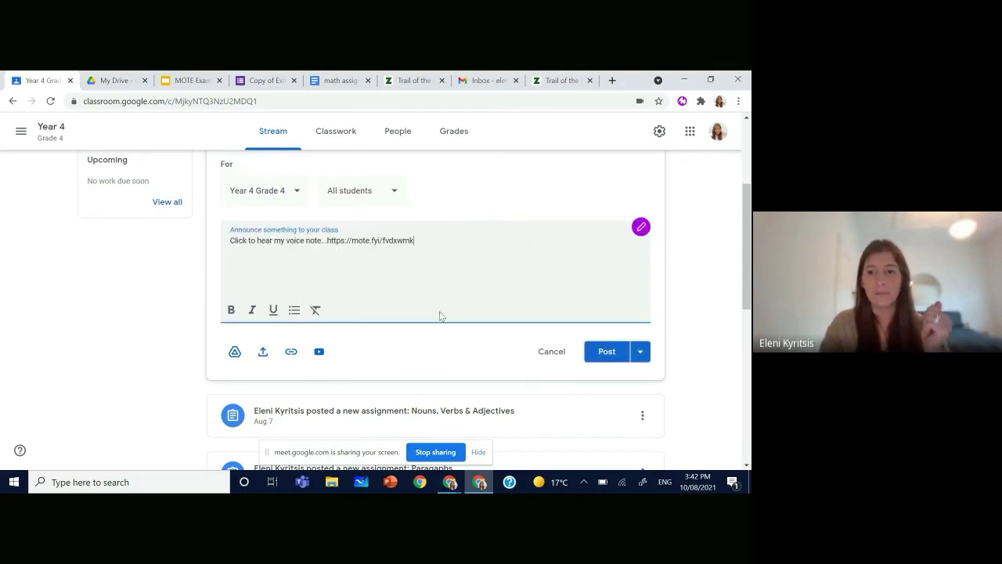
left_click(617, 354)
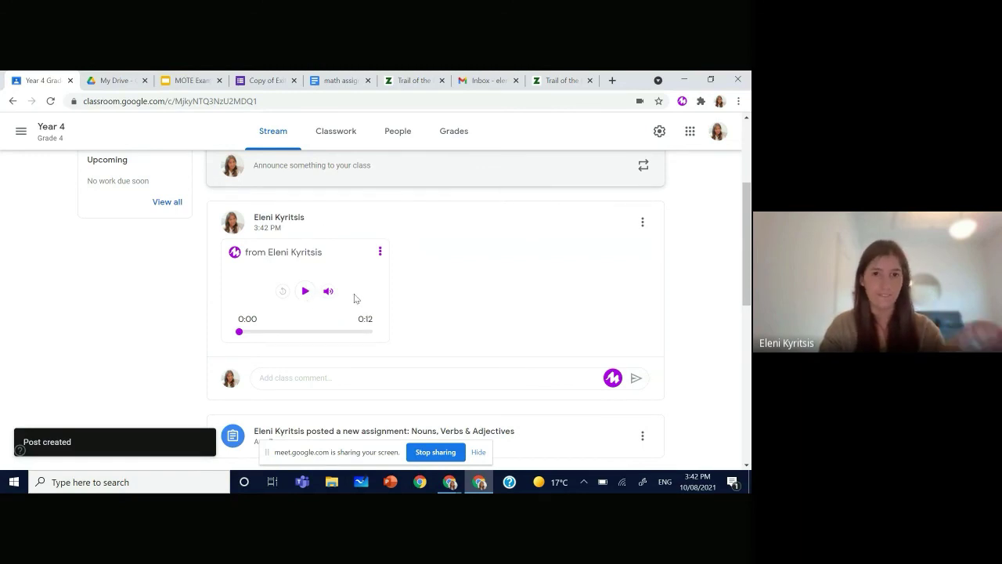
Open the second student's document in the Nouns, Verbs & Adjectives assignment under Reading and activate its private comment field
scroll(384, 288, "up", 2)
scroll(383, 288, "up", 1)
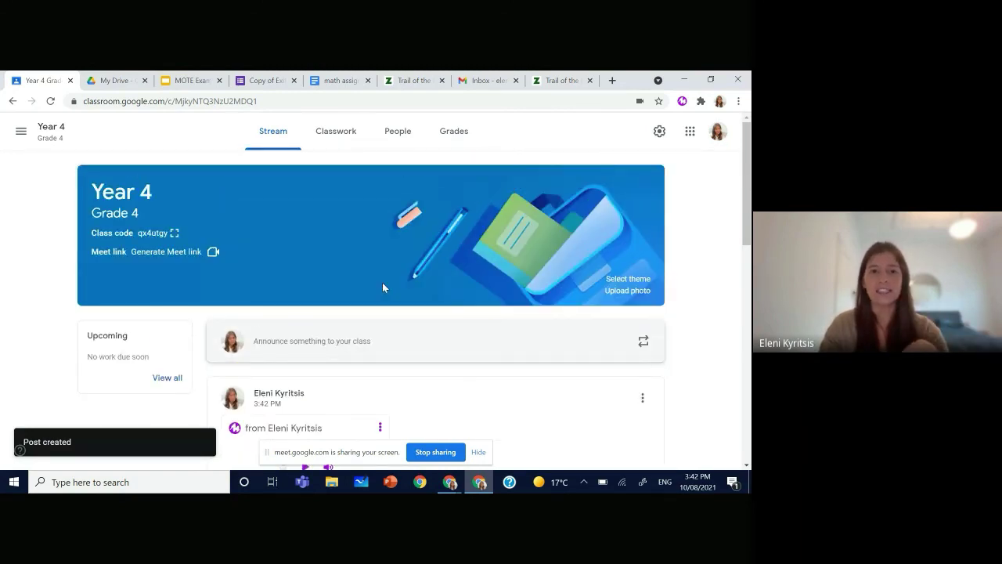
left_click(338, 135)
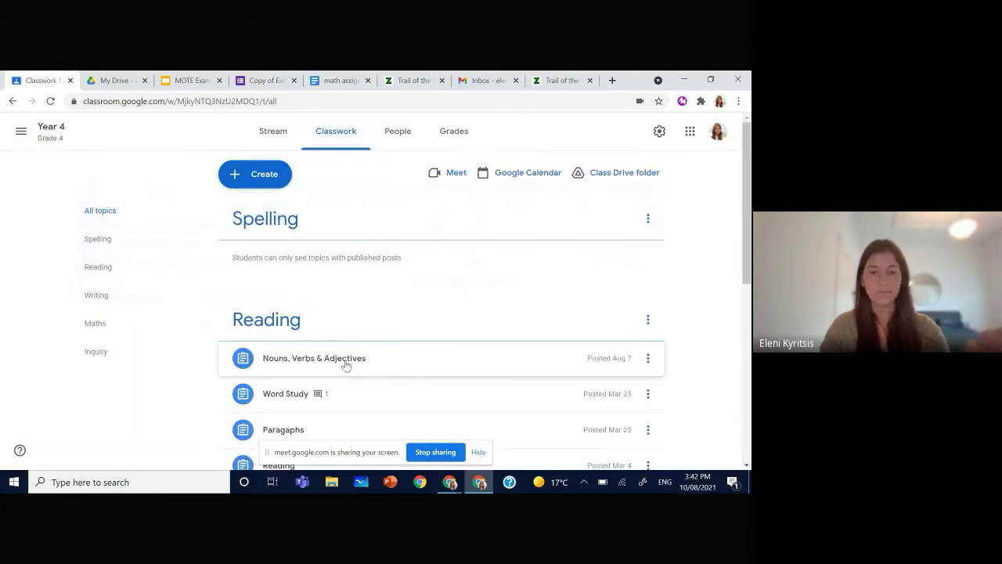
left_click(344, 360)
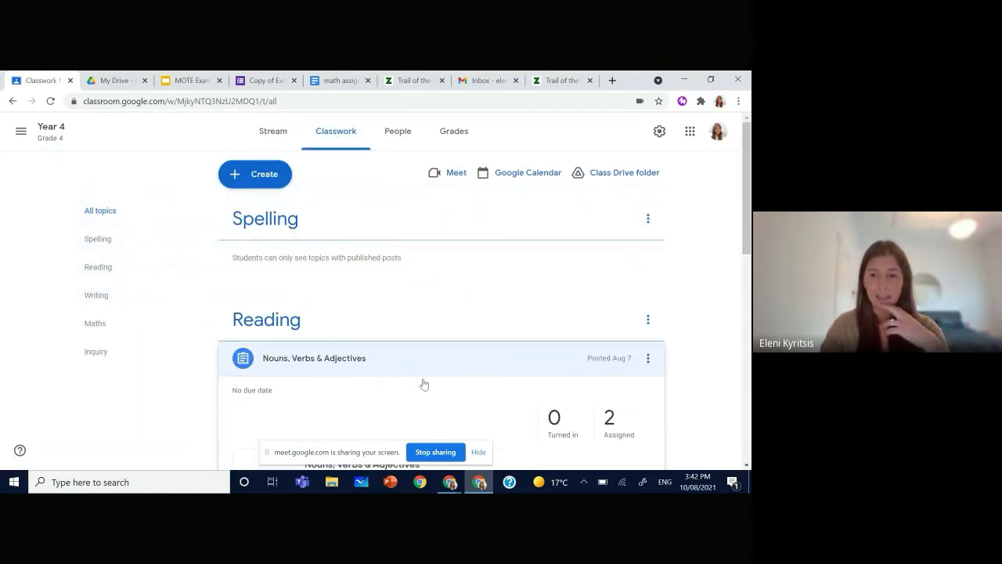
left_click(620, 347)
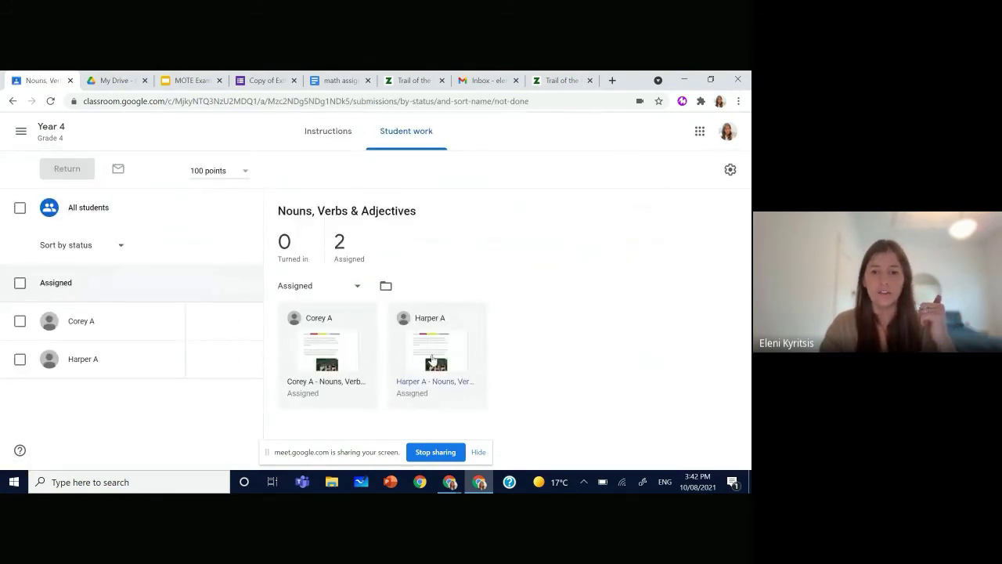
left_click(432, 359)
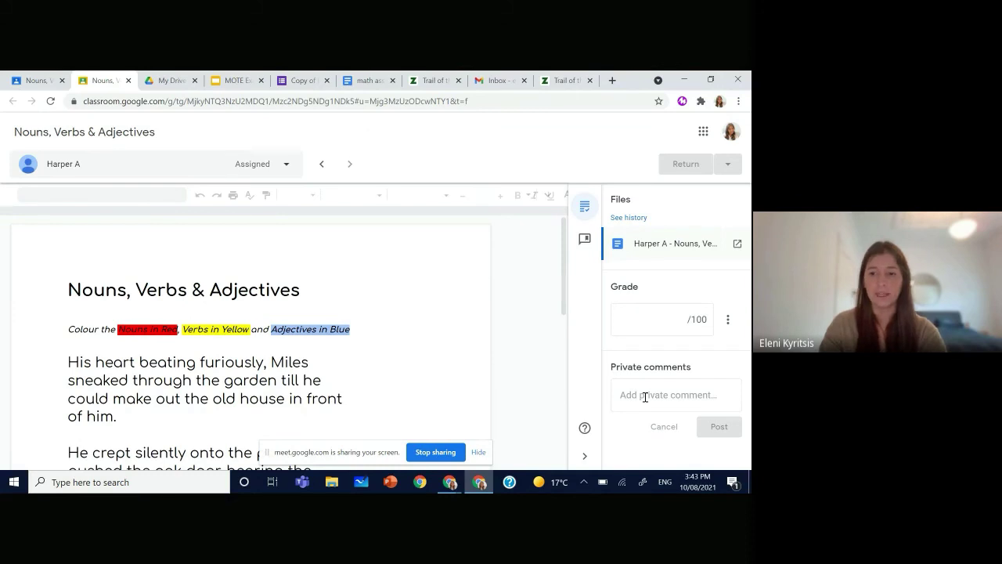
left_click(644, 397)
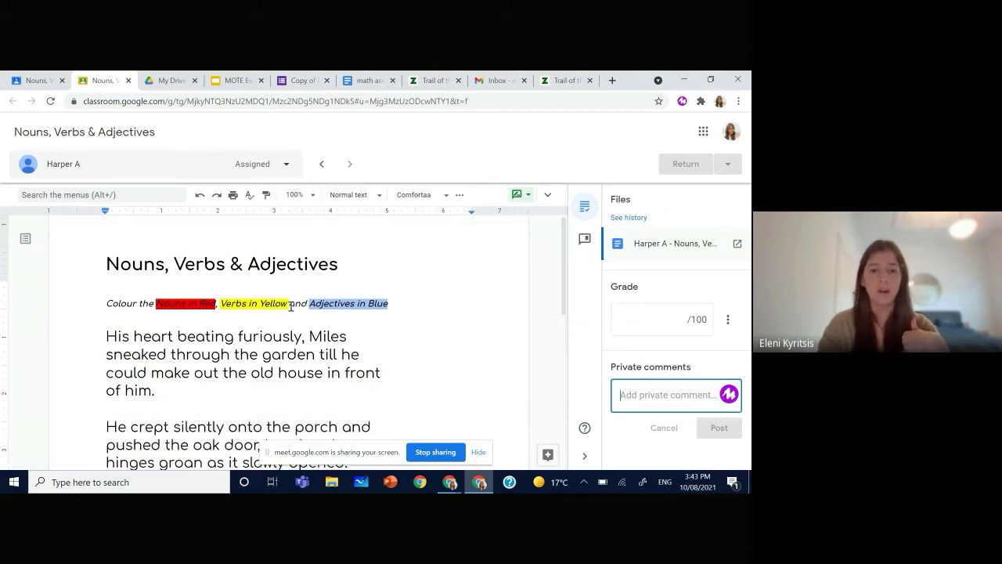
Start a comment on the words "furiously, Miles" in the student's document and record a Mote voice note in it
scroll(284, 297, "down", 1)
left_click_drag(242, 297, 340, 302)
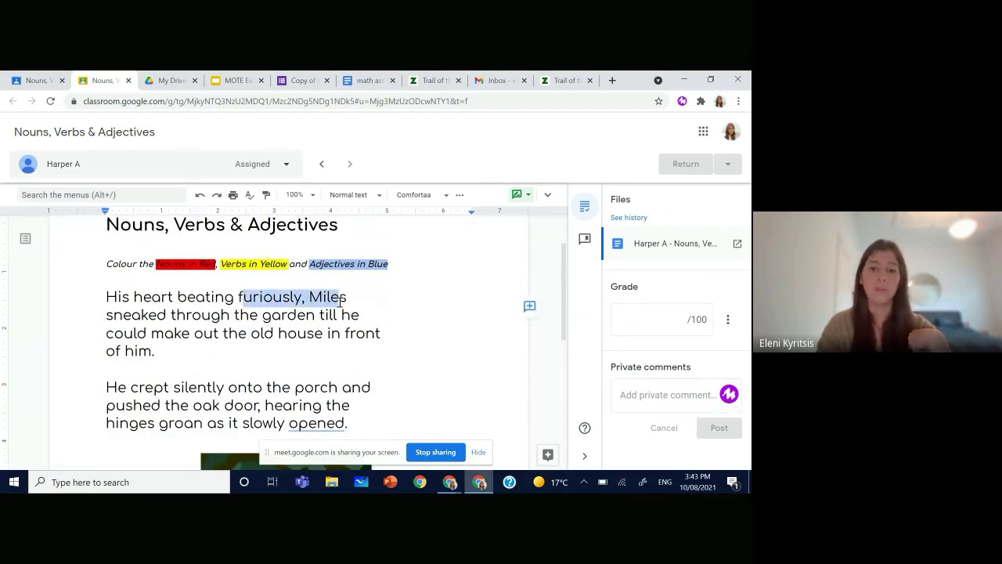
left_click(532, 310)
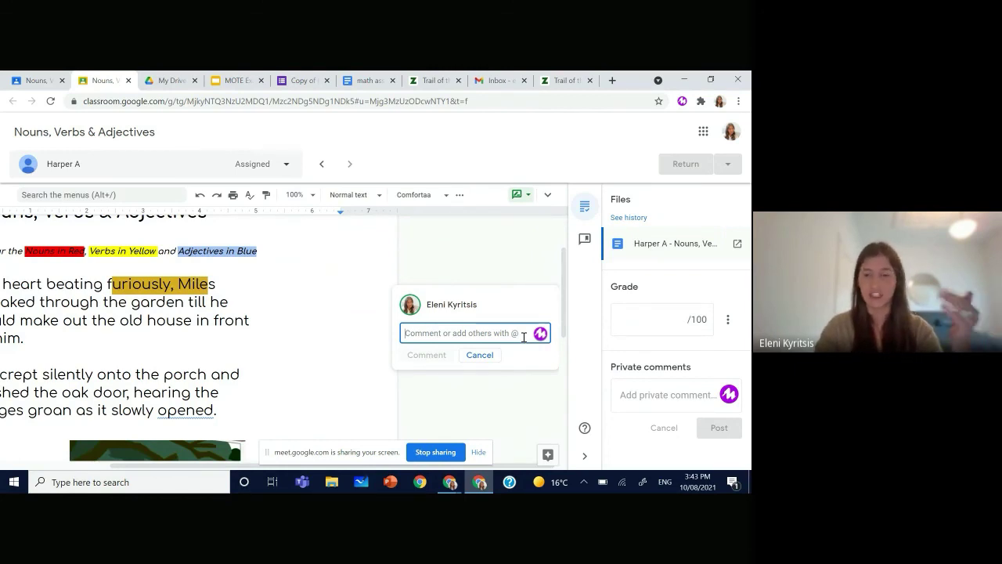
left_click(541, 335)
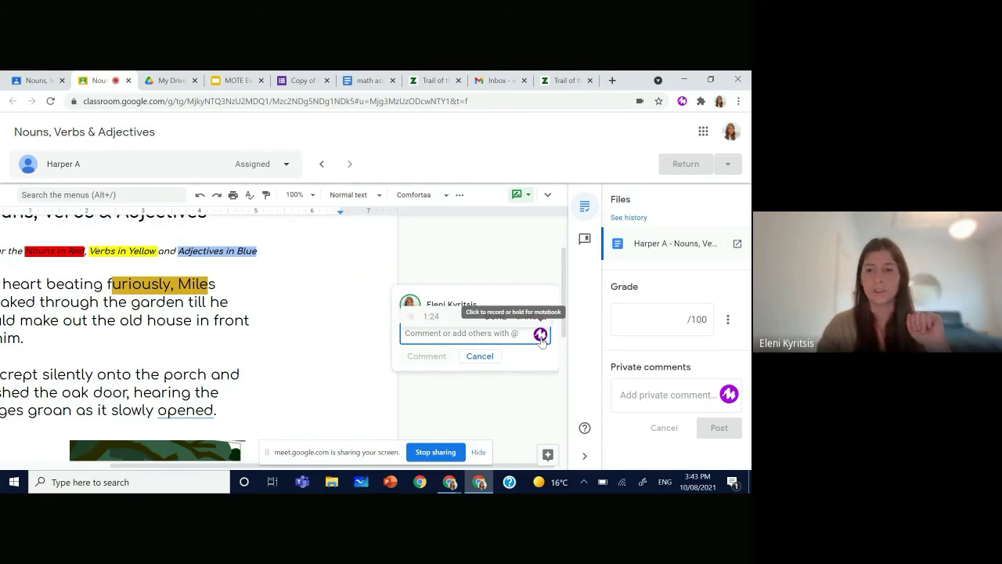
left_click(540, 334)
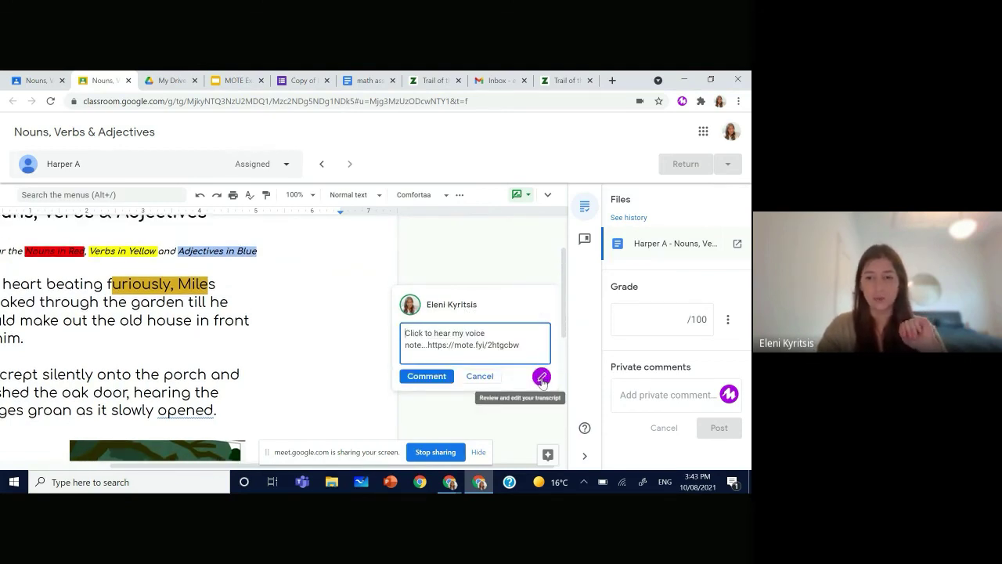
Save the recorded voice note to the motebook as "Google AUS" and publish the comment on the student's document
left_click(541, 377)
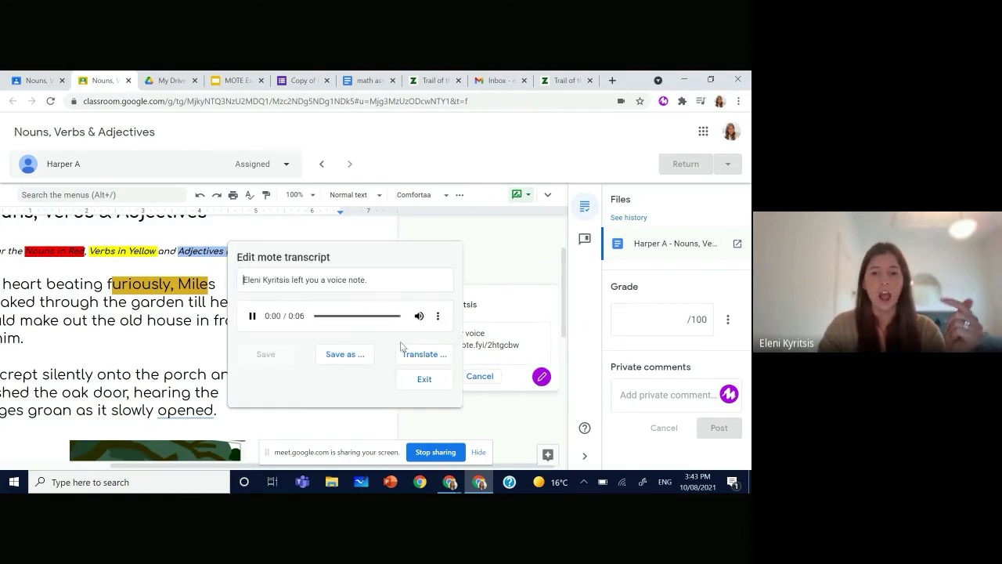
left_click(252, 315)
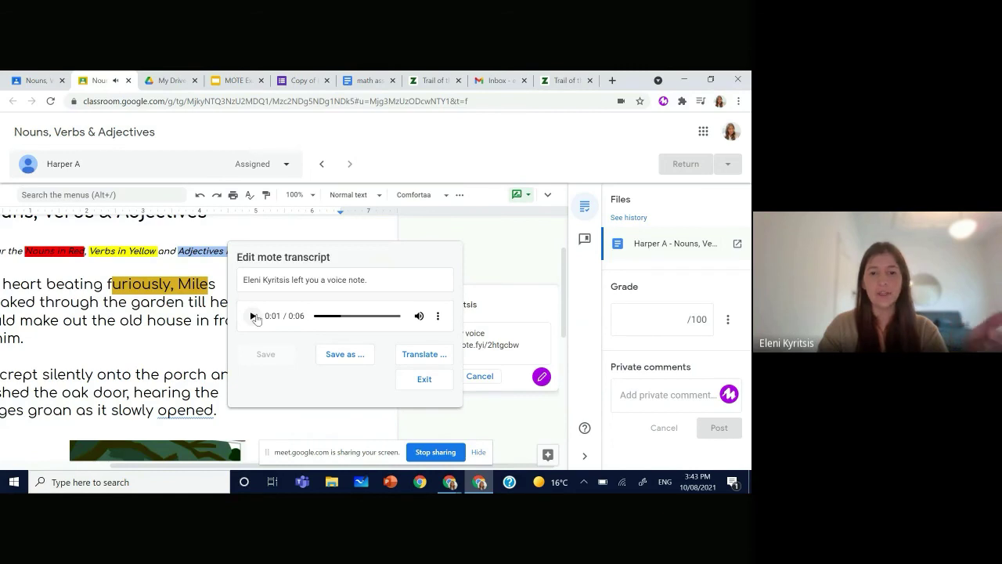
left_click(349, 360)
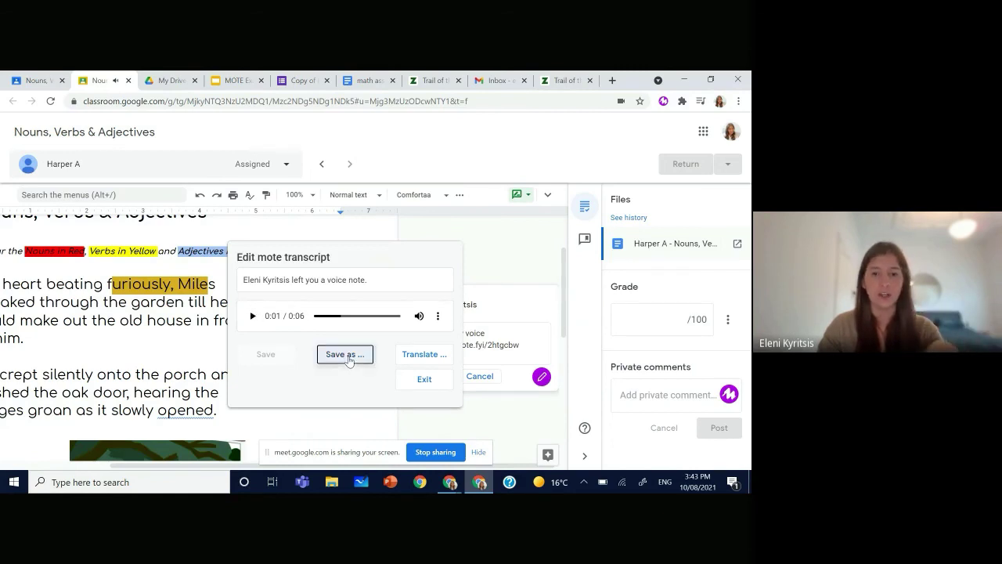
left_click(292, 409)
type("Google AUS")
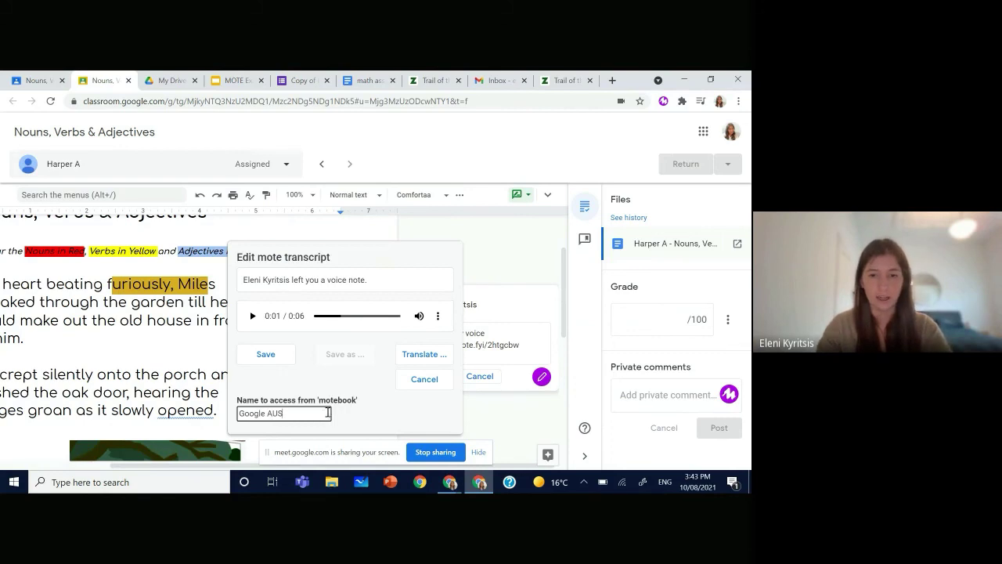
left_click(255, 359)
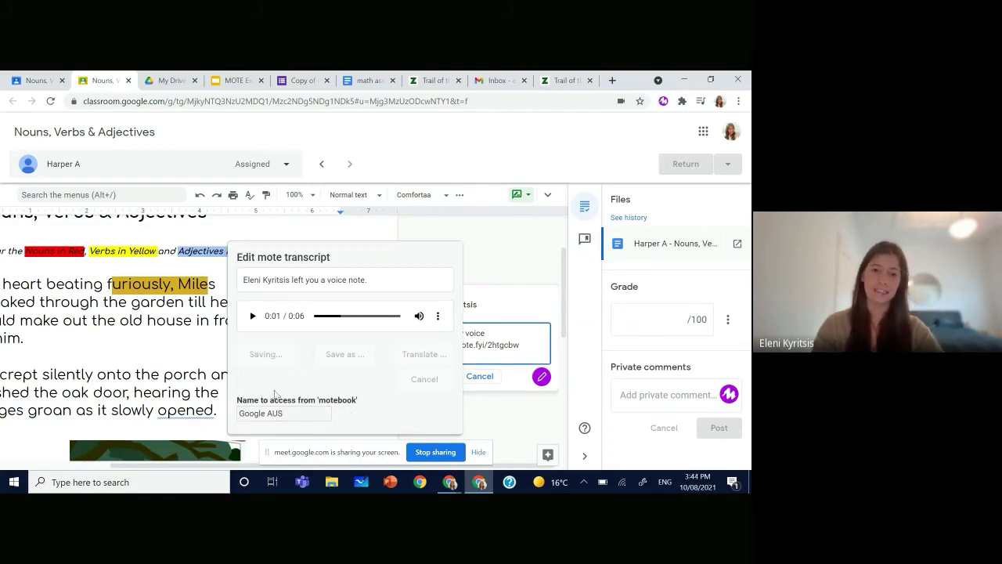
left_click(421, 380)
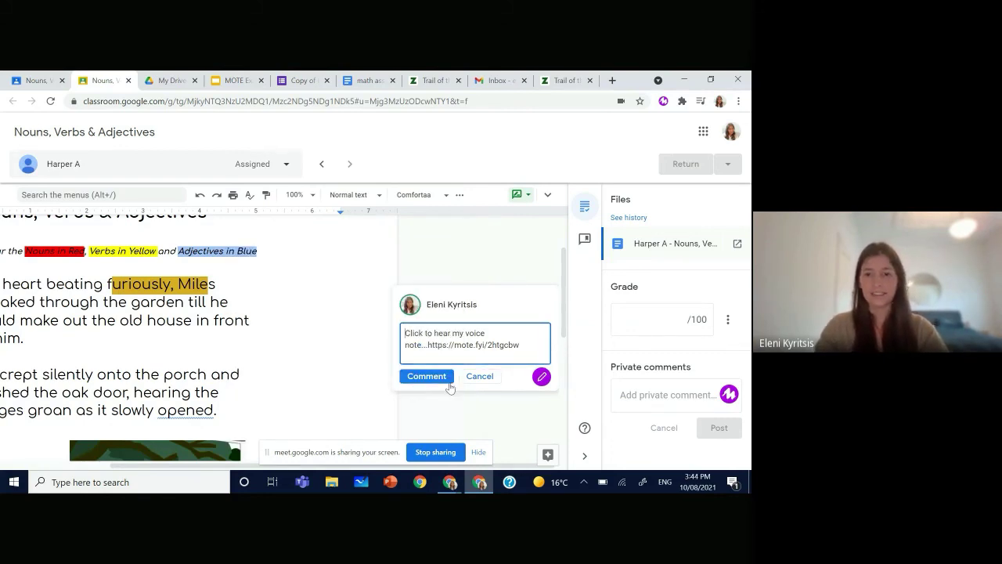
left_click(423, 375)
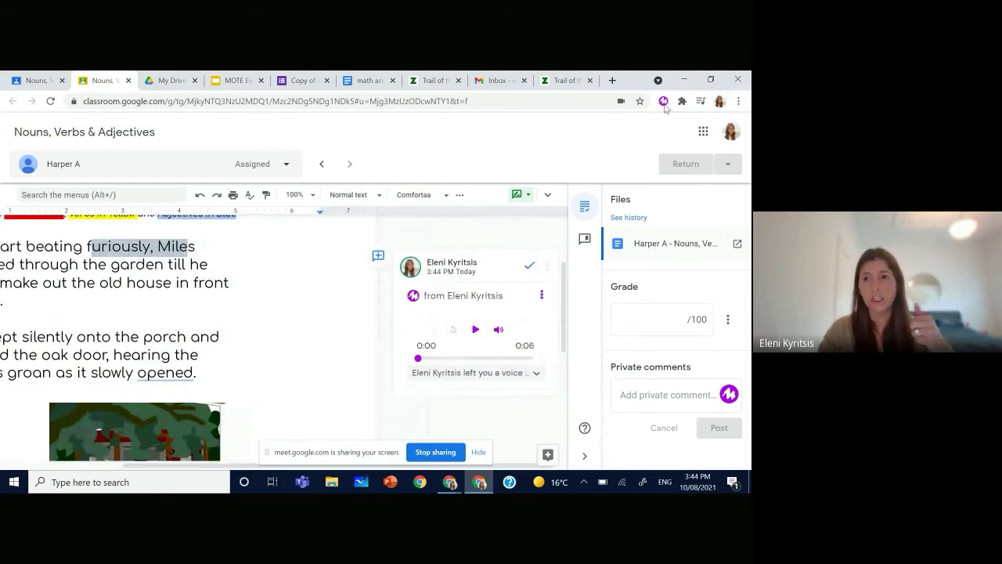
Examine the voice transcription, transcription language and STEM Mode options in the Mote extension's Settings & Help section
left_click(663, 101)
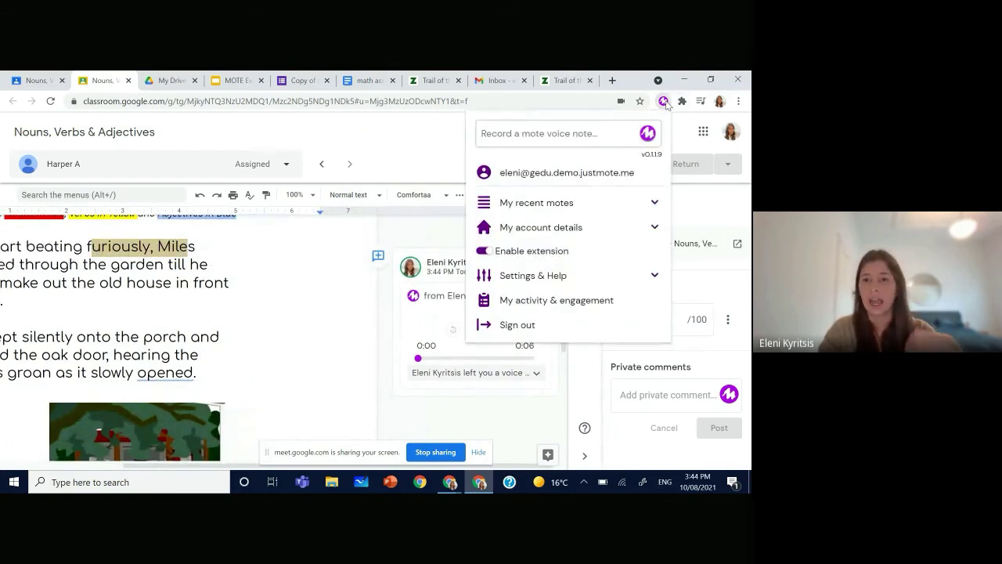
left_click(655, 278)
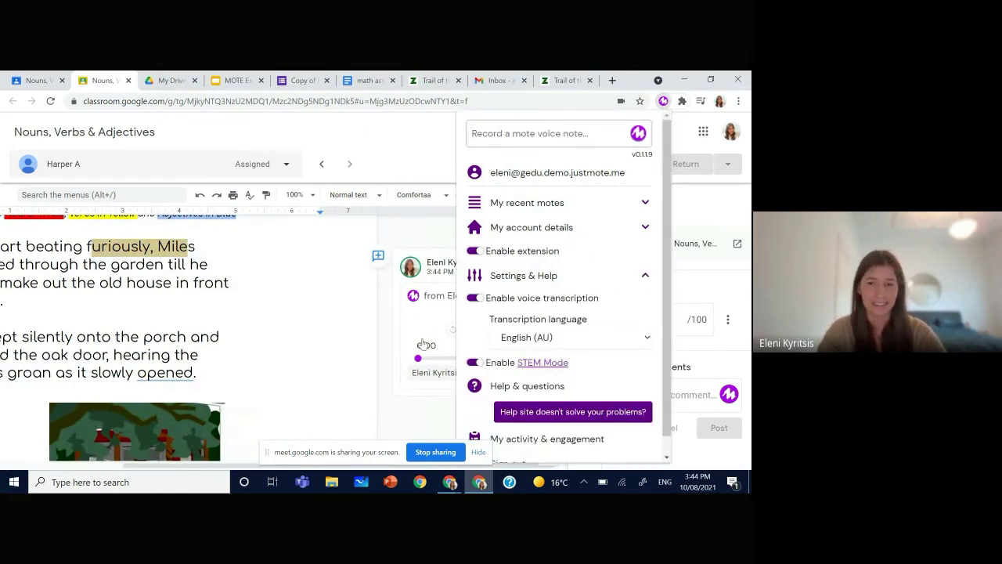
left_click(330, 323)
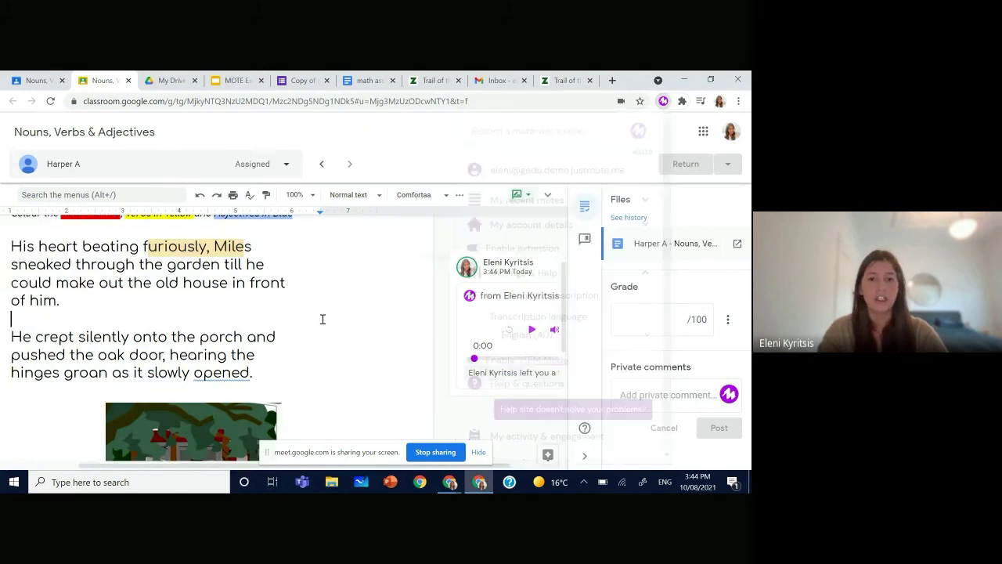
In the previous student's document, start a comment on "furiously, Miles" and insert the saved "Google AUS" recording from the motebook
left_click(319, 166)
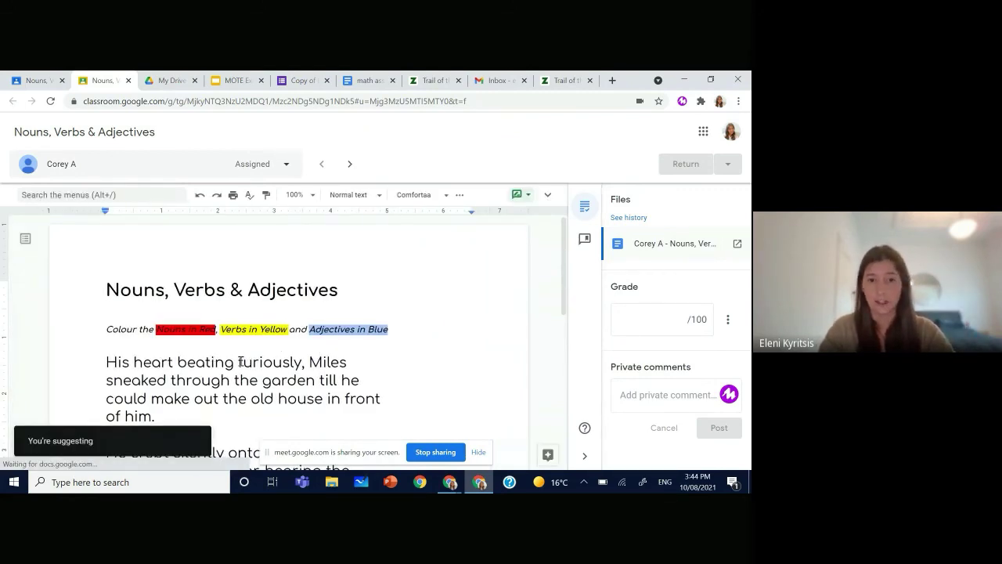
left_click_drag(235, 361, 348, 365)
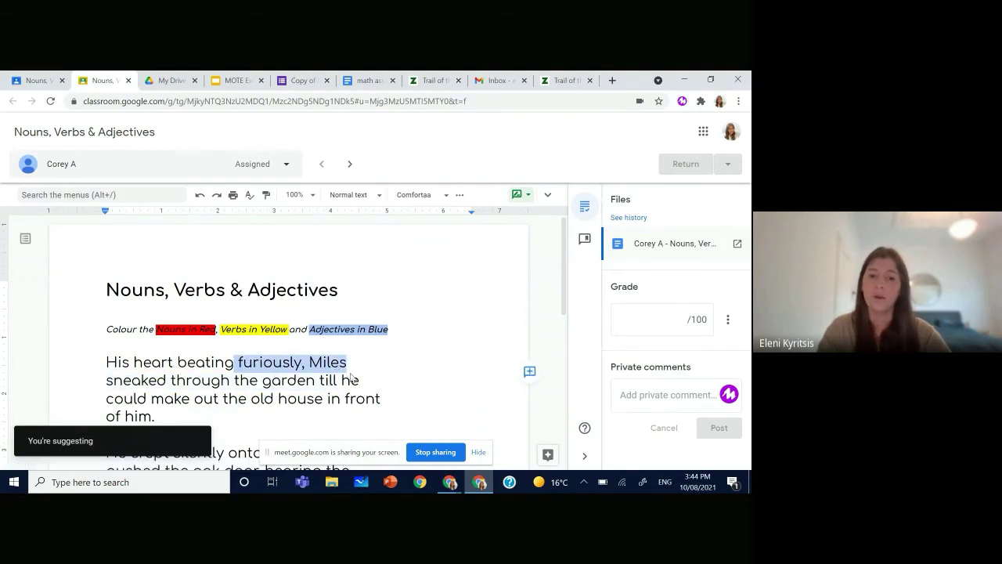
left_click(530, 367)
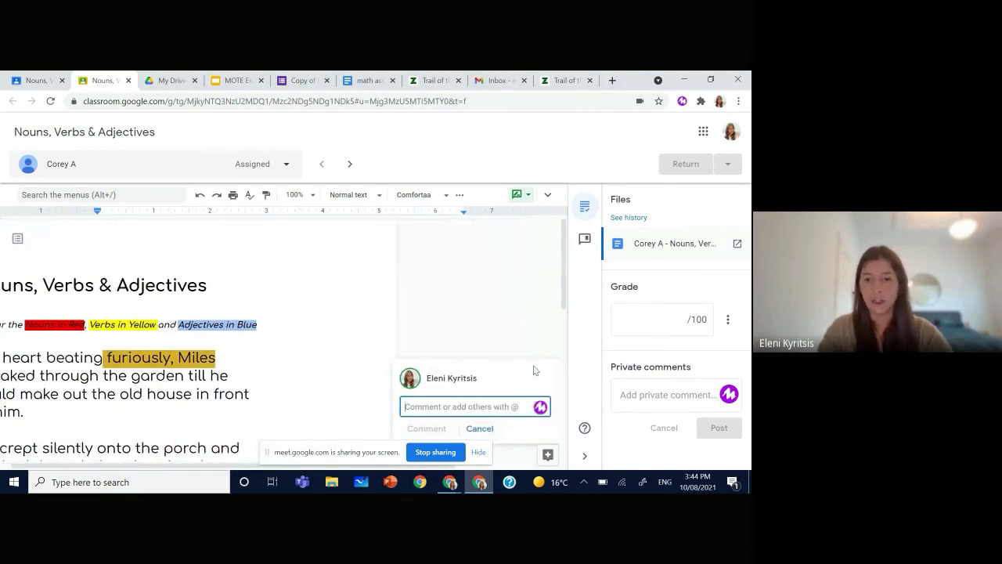
left_click(541, 407)
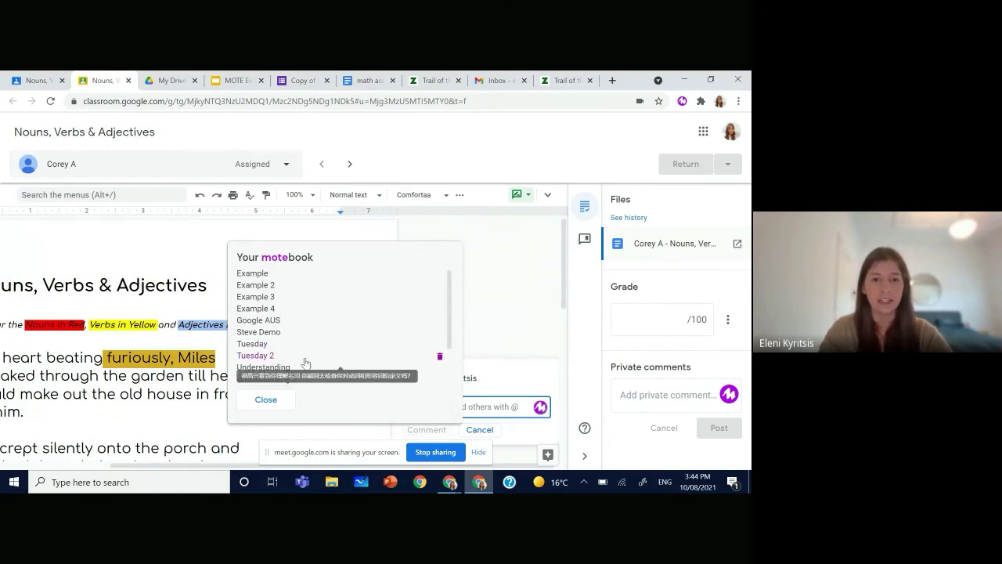
scroll(304, 362, "down", 1)
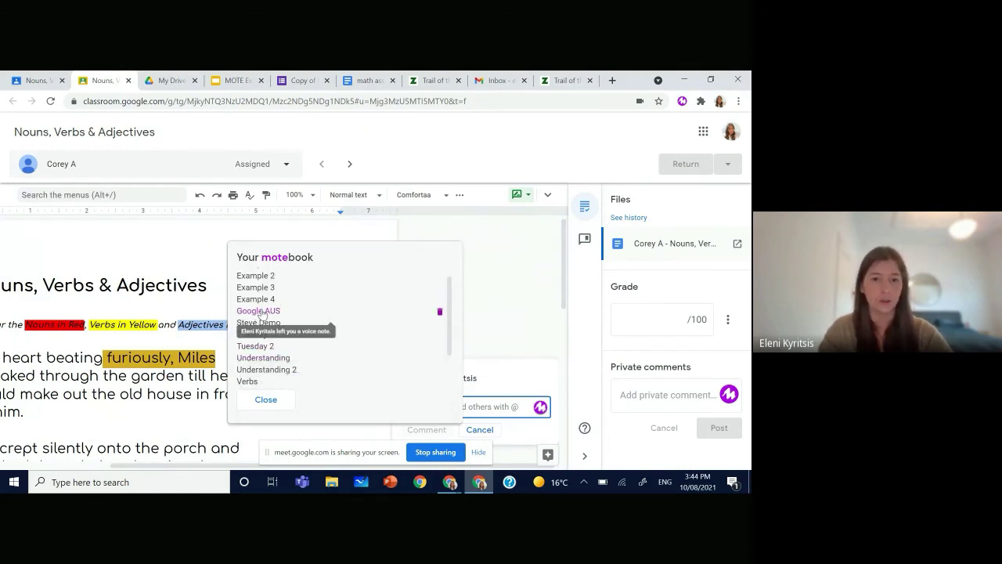
left_click(261, 313)
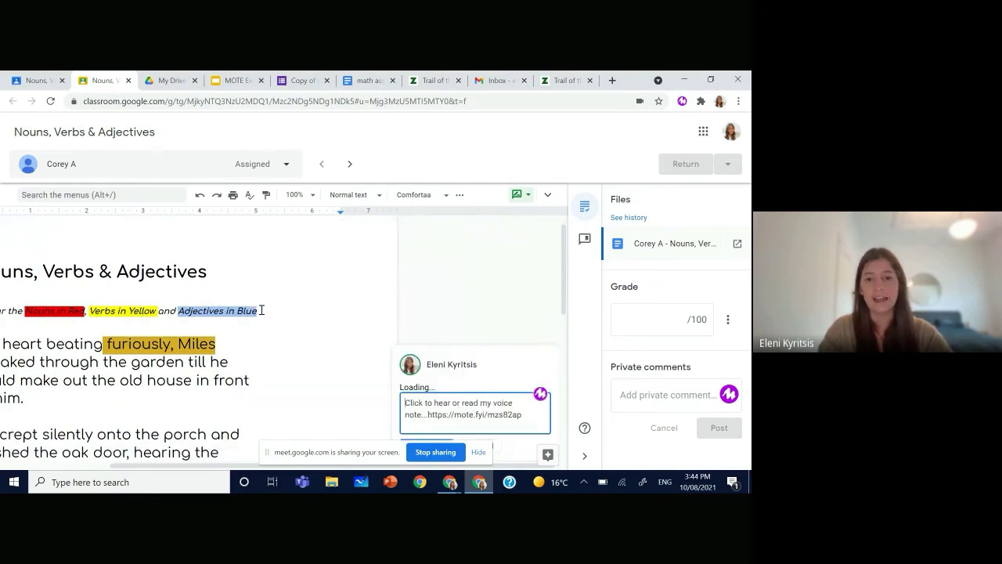
Translate the inserted voice note's transcript into Mandarin (Simplified), save it, and publish the comment
left_click(543, 389)
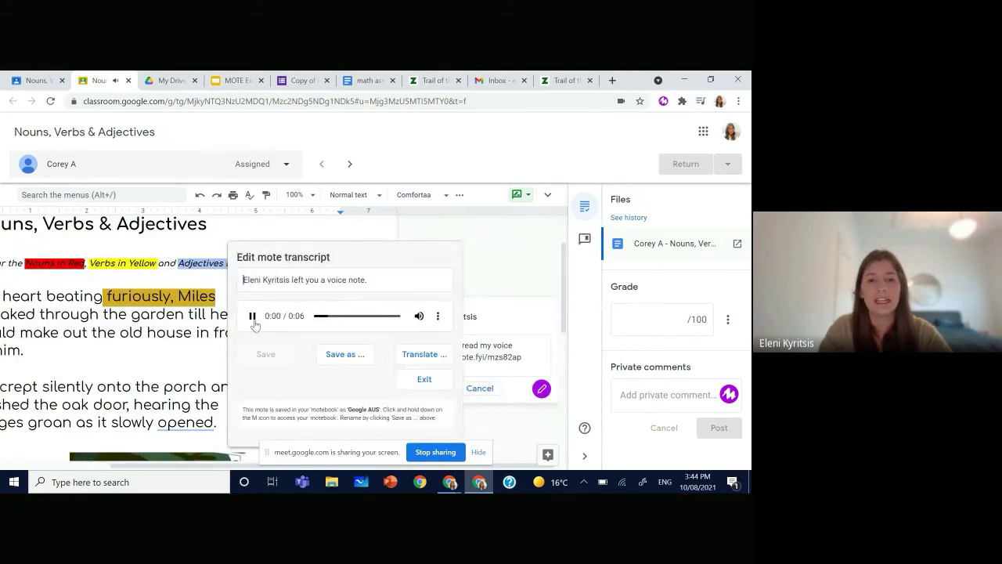
left_click(252, 317)
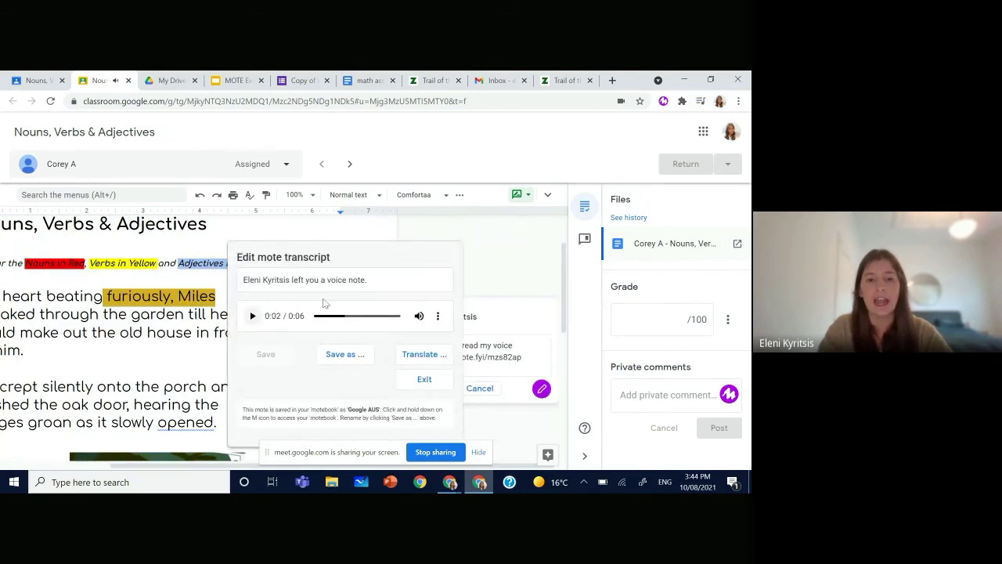
left_click(421, 356)
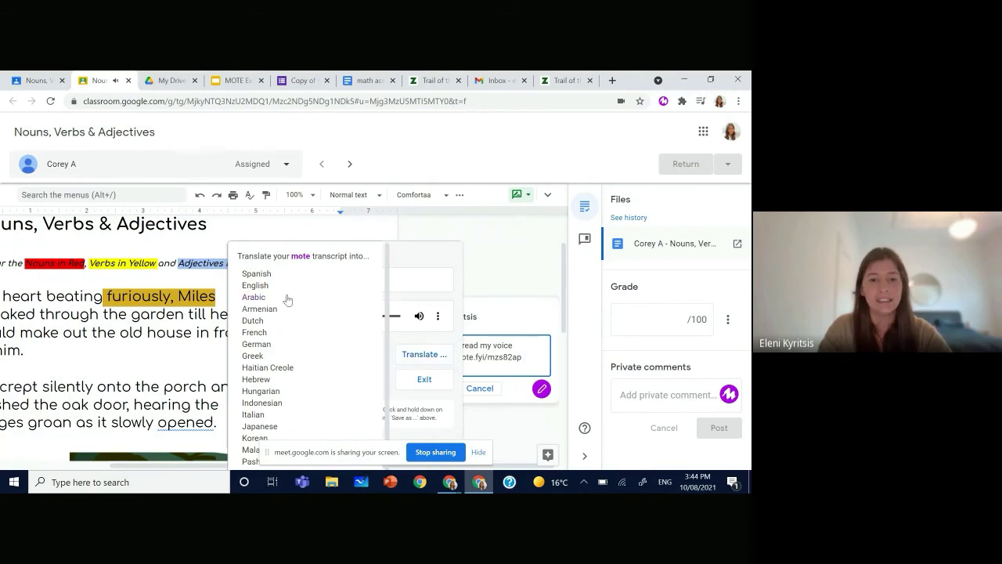
scroll(269, 377, "down", 2)
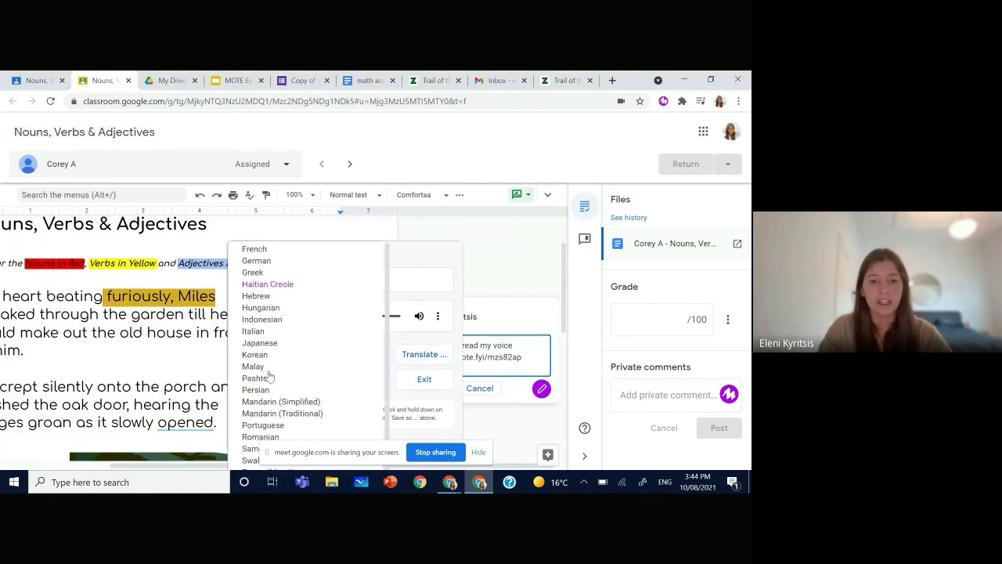
left_click(310, 403)
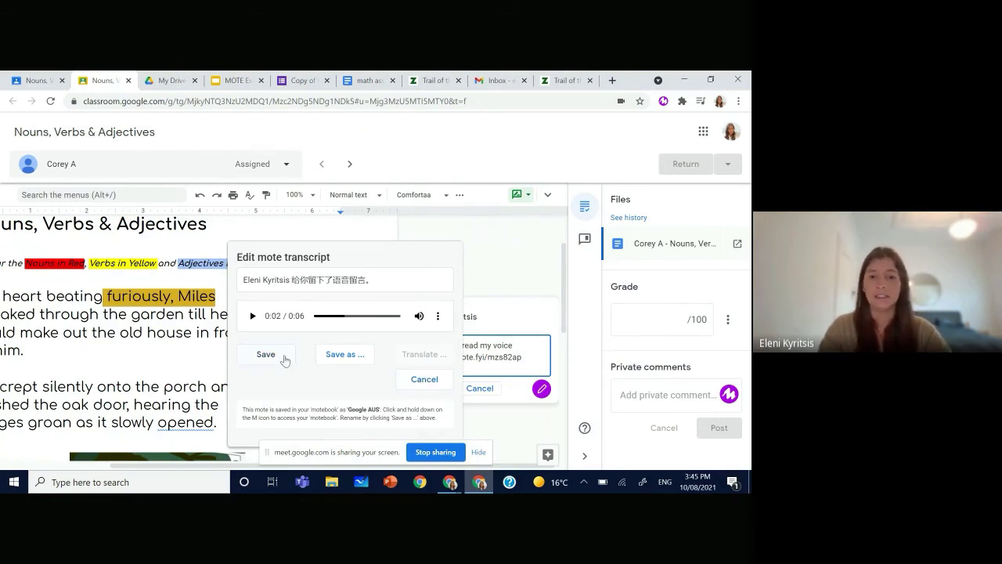
left_click(284, 358)
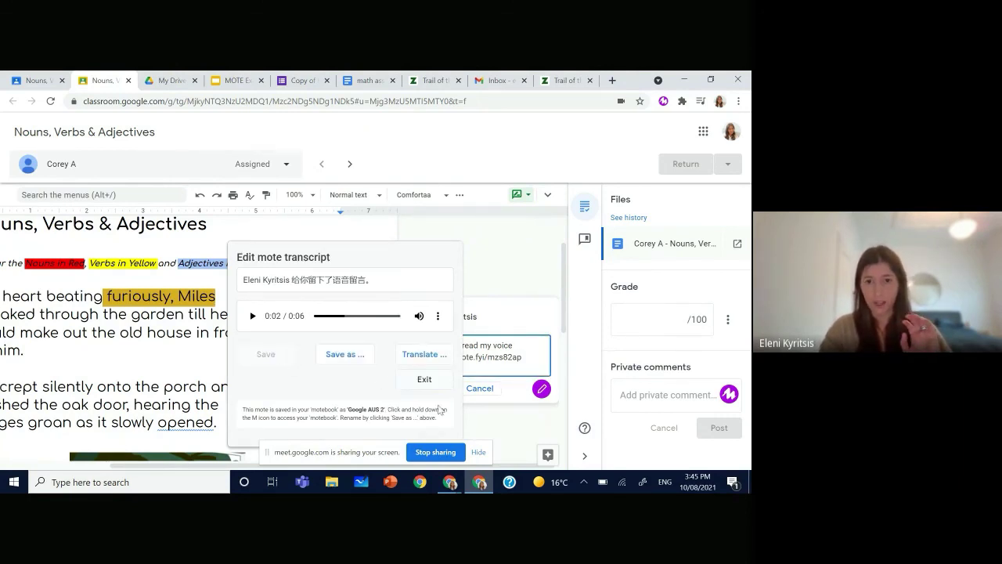
left_click(424, 380)
left_click(425, 387)
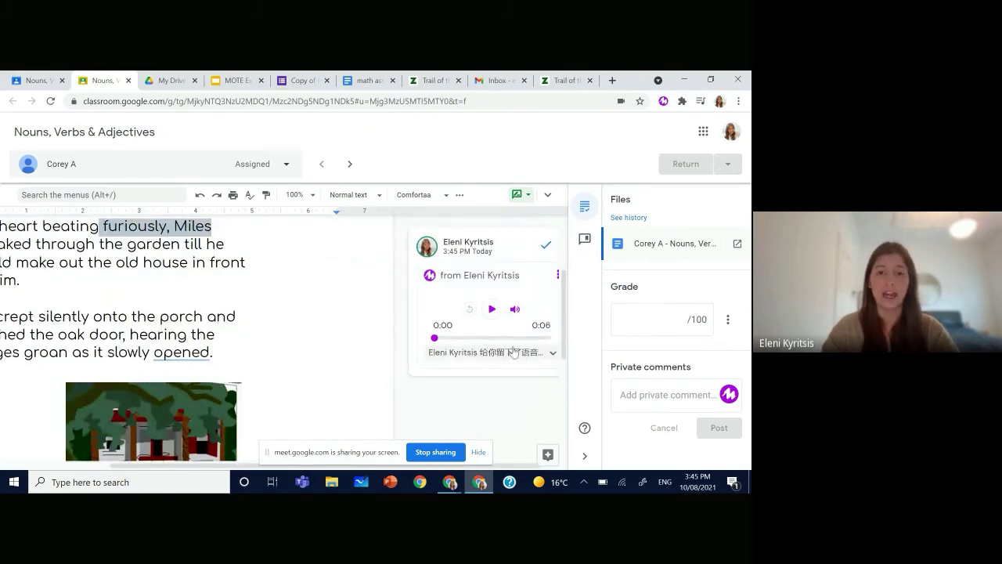
Examine the available transcription languages in the Mote extension's Settings & Help section without changing the selection
scroll(355, 266, "up", 2)
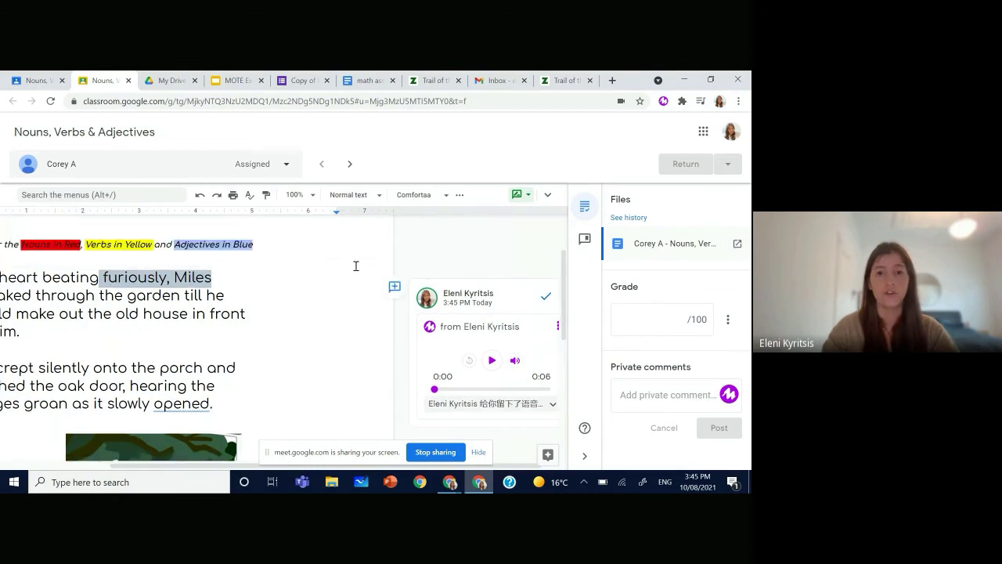
scroll(356, 266, "left", 3)
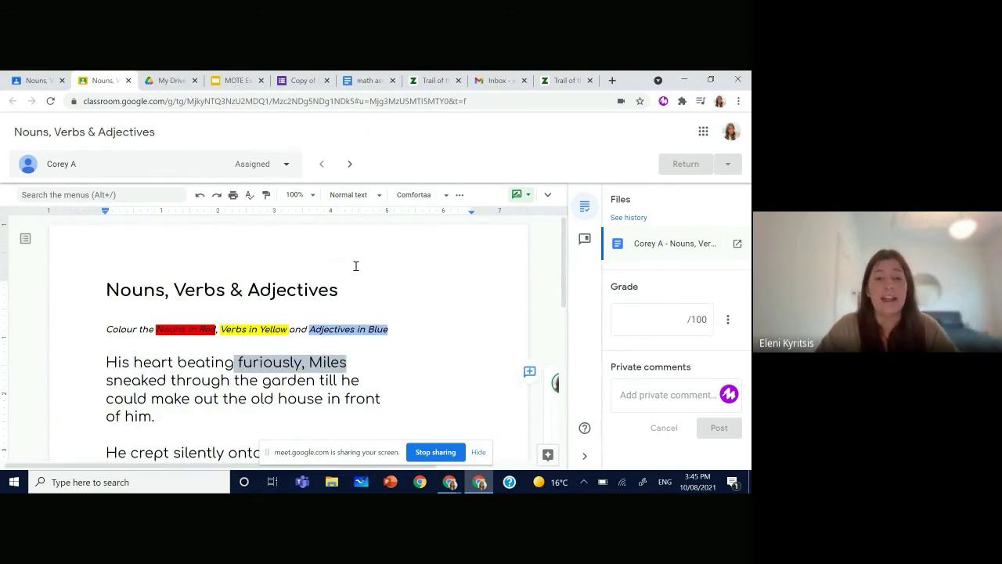
left_click(662, 102)
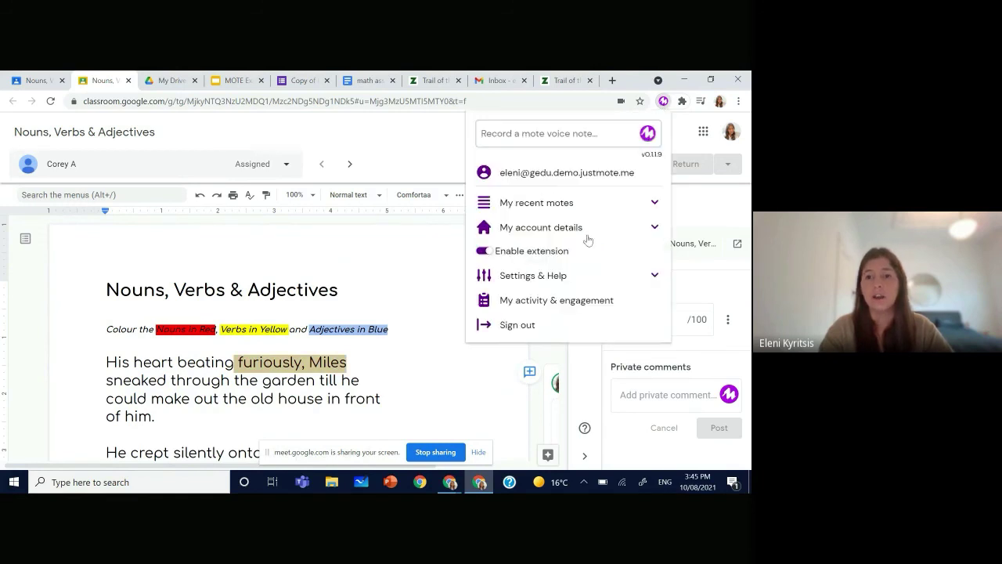
left_click(655, 276)
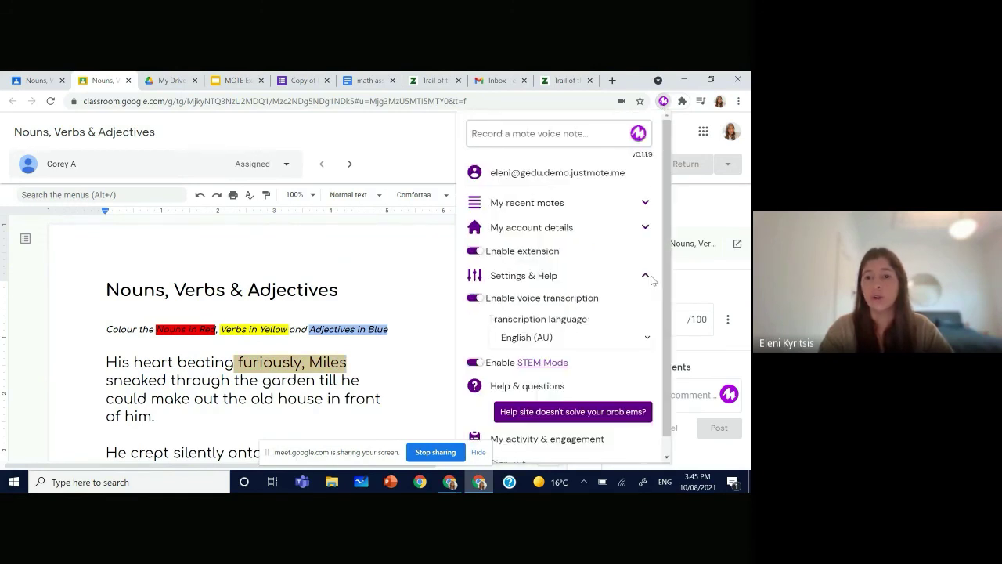
left_click(567, 342)
scroll(570, 164, "down", 1)
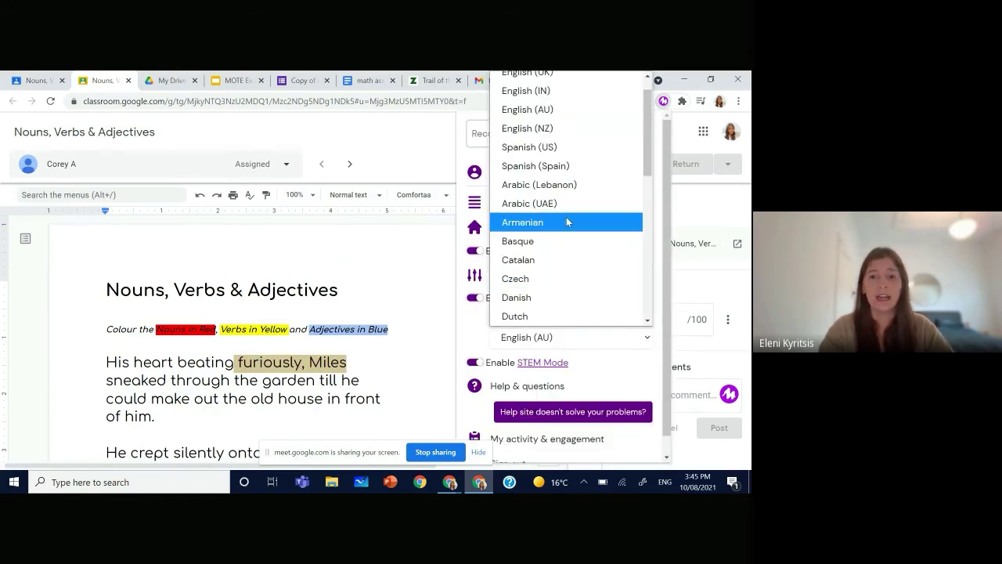
scroll(569, 219, "up", 1)
scroll(570, 217, "down", 1)
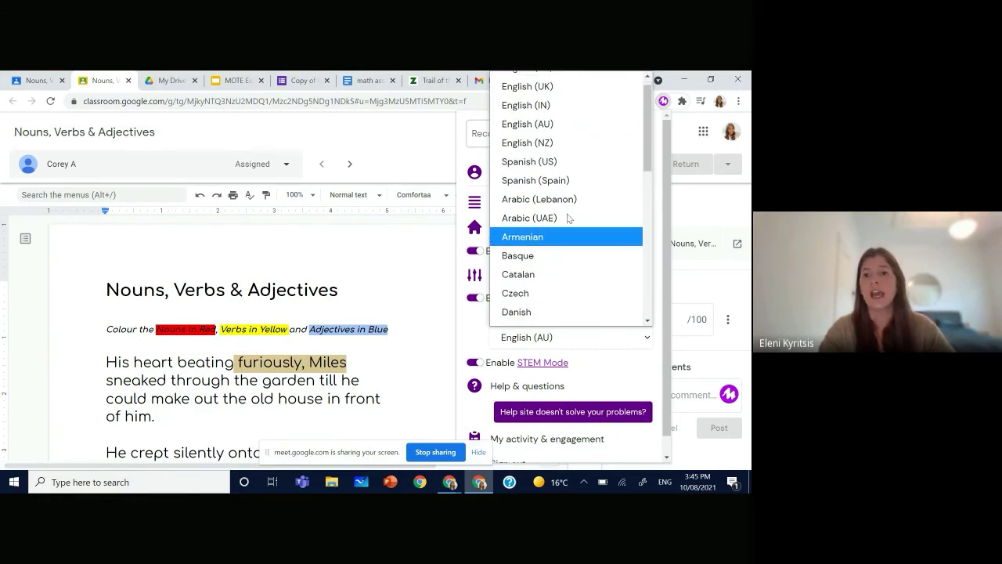
scroll(568, 218, "up", 1)
left_click(418, 301)
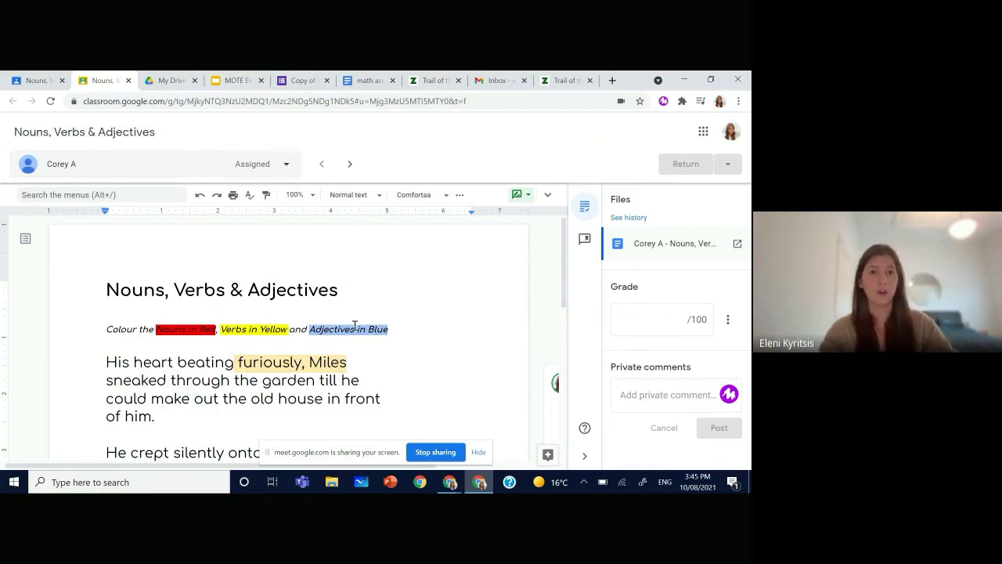
Switch to the MOTE Example Slides presentation in Google Slides and close its Format options
left_click(234, 83)
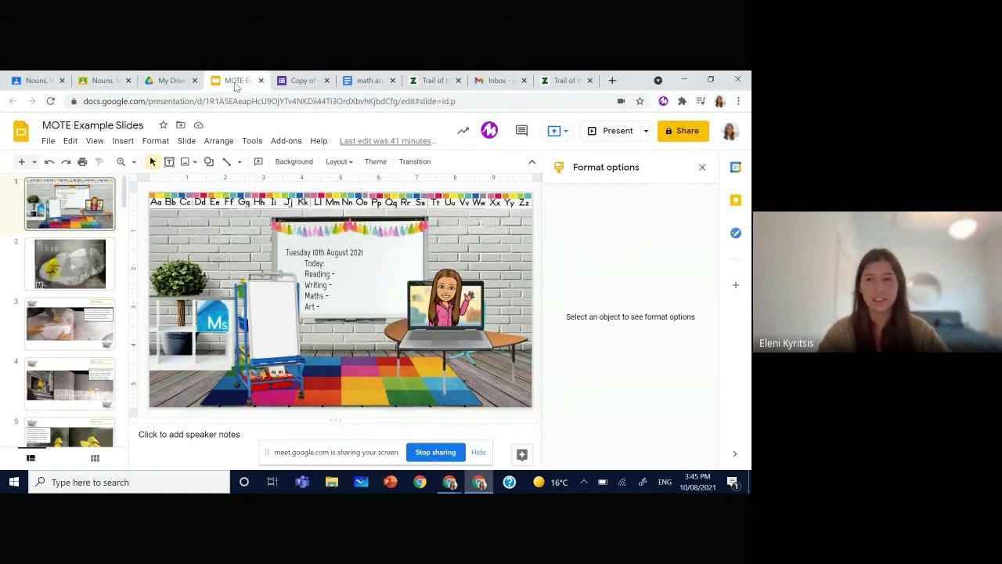
left_click(702, 167)
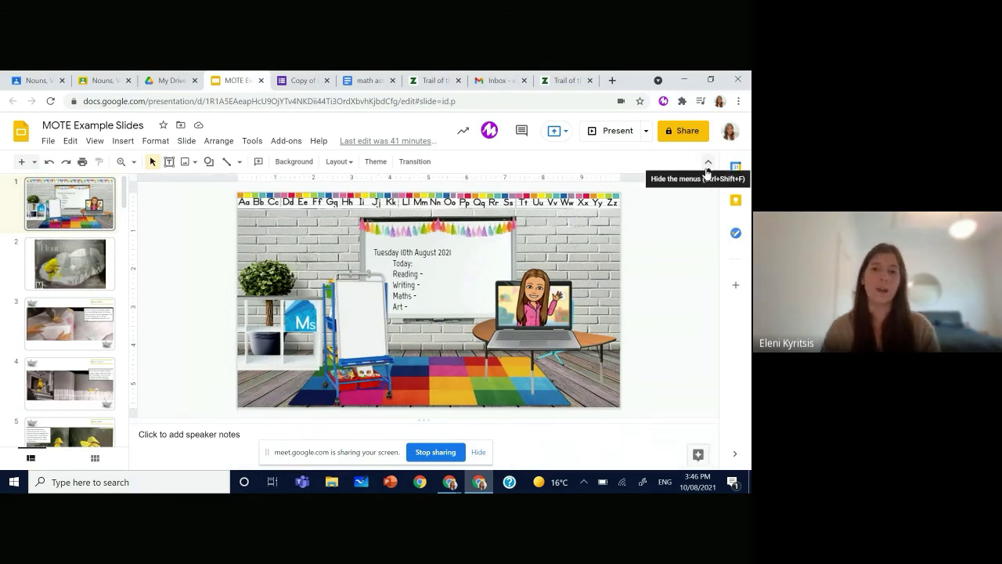
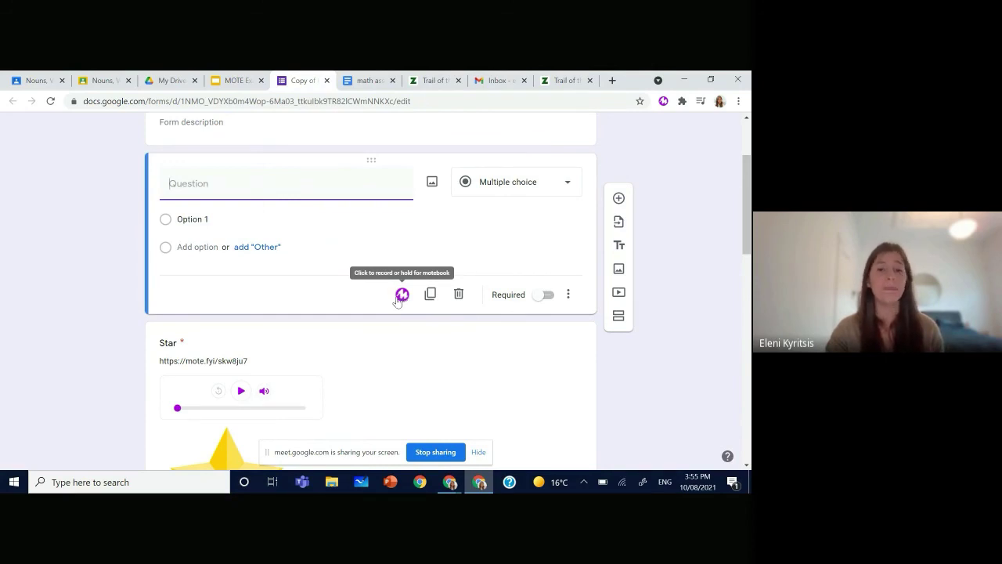
Review the Exit Ticket form's first Star question and preview the form to inspect the Mote recorder beside its answer field
scroll(244, 391, "down", 2)
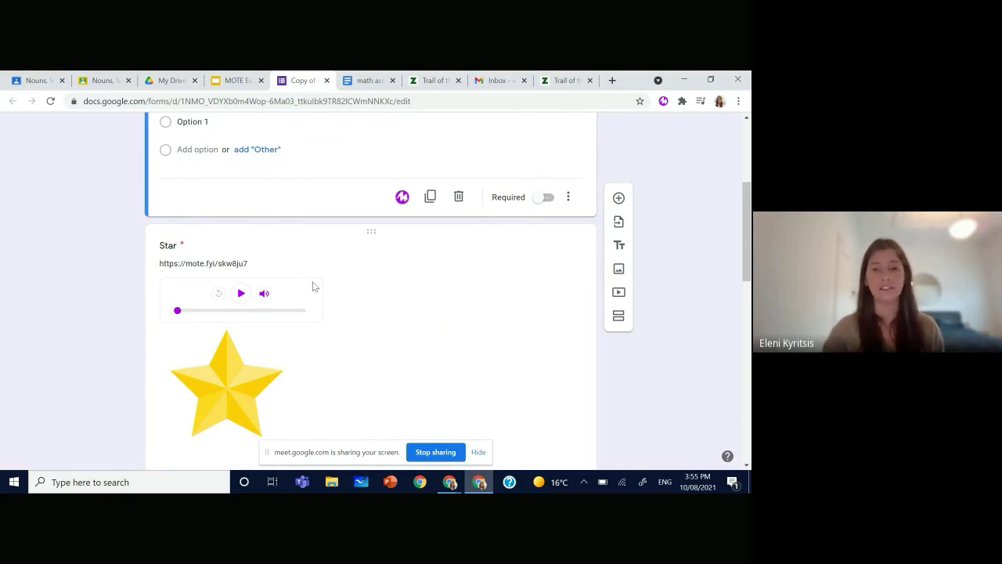
scroll(313, 283, "up", 5)
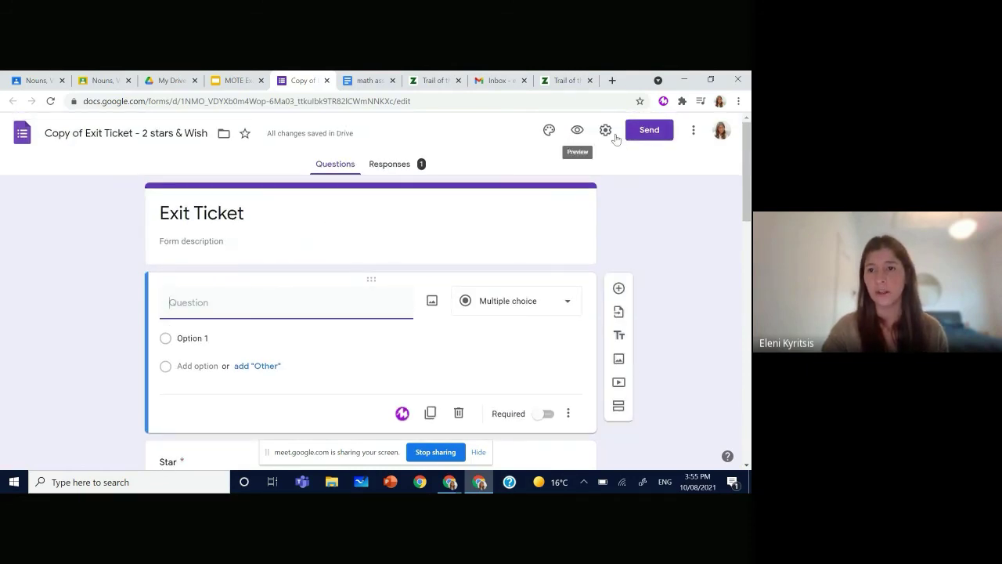
left_click(577, 130)
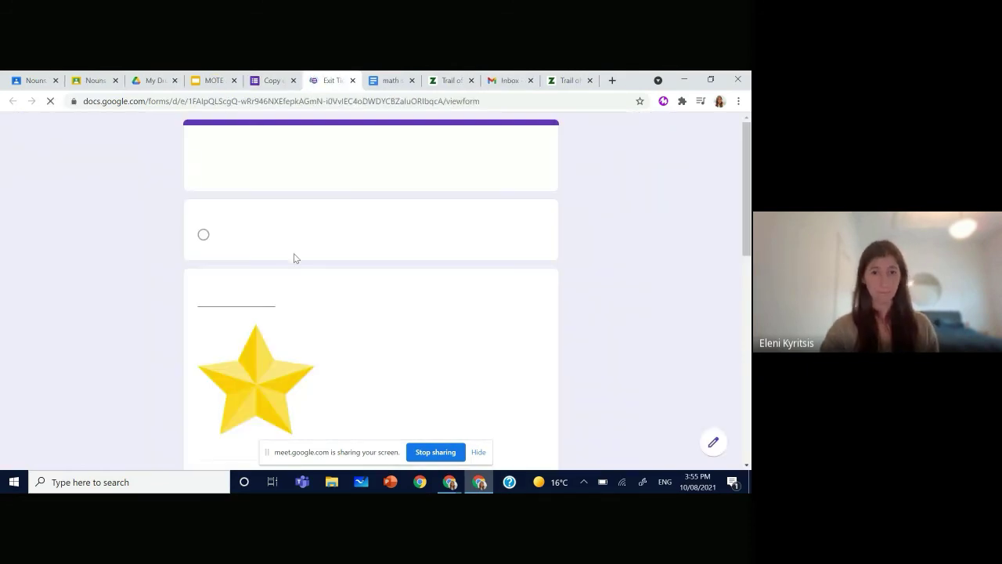
scroll(225, 307, "down", 3)
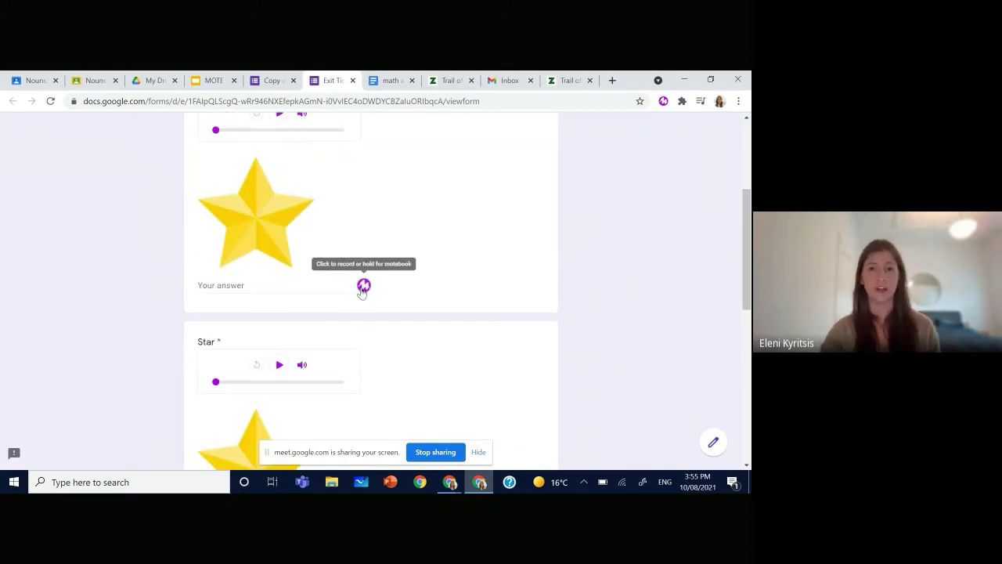
Open the Exit Ticket form's responses in the linked Google Sheets spreadsheet and inspect the first Star voice note link in cell B2
left_click(273, 83)
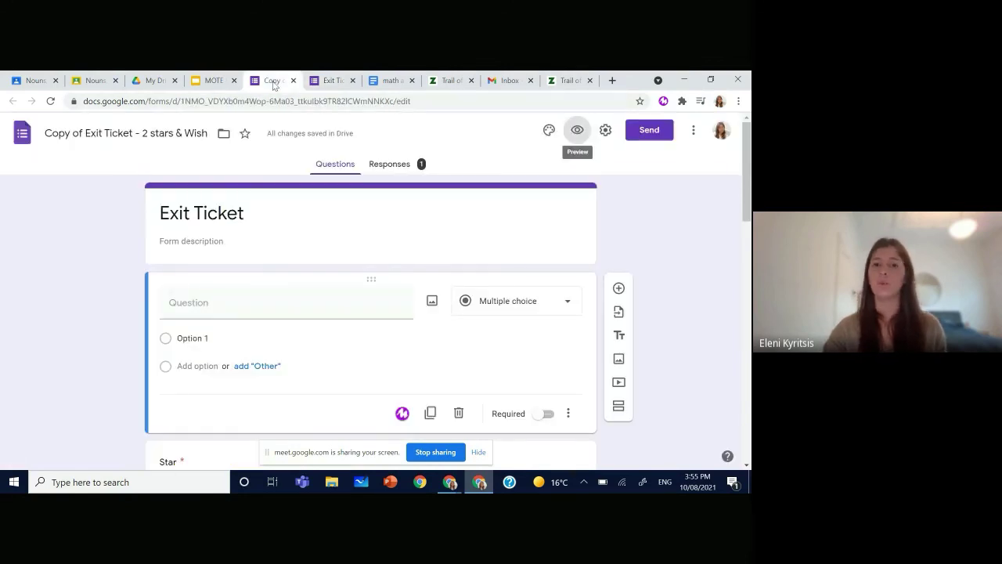
left_click(399, 166)
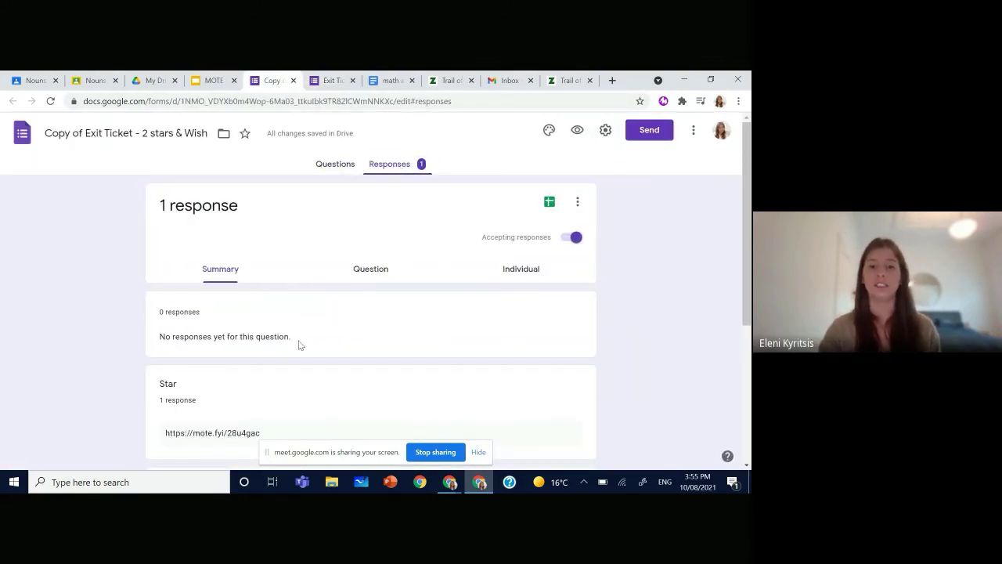
left_click(548, 202)
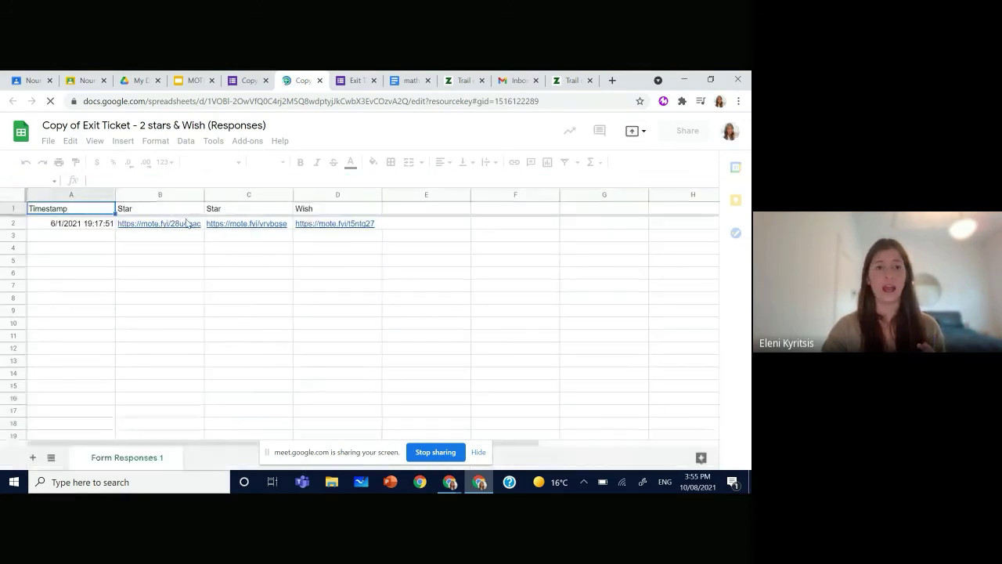
left_click(156, 226)
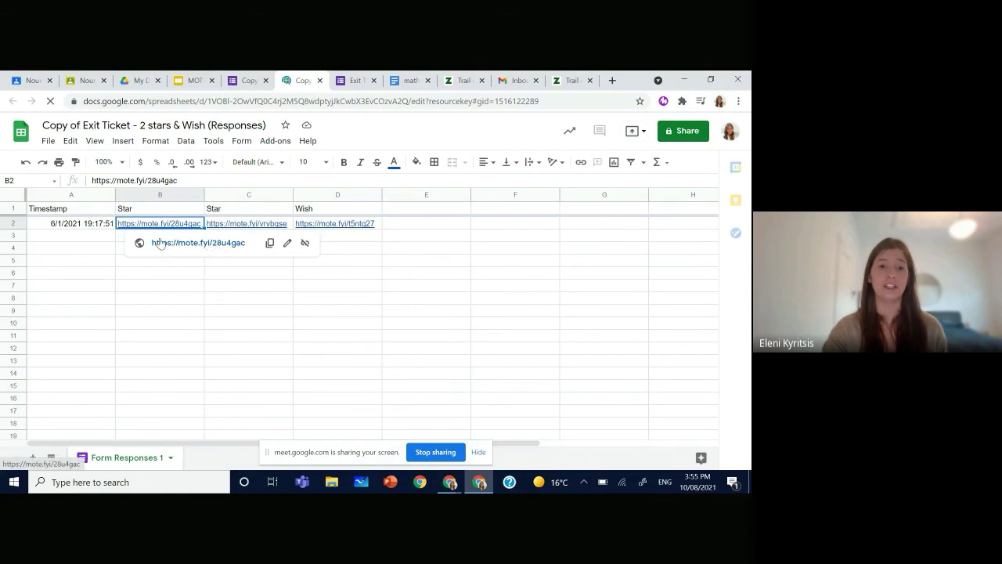
left_click(70, 263)
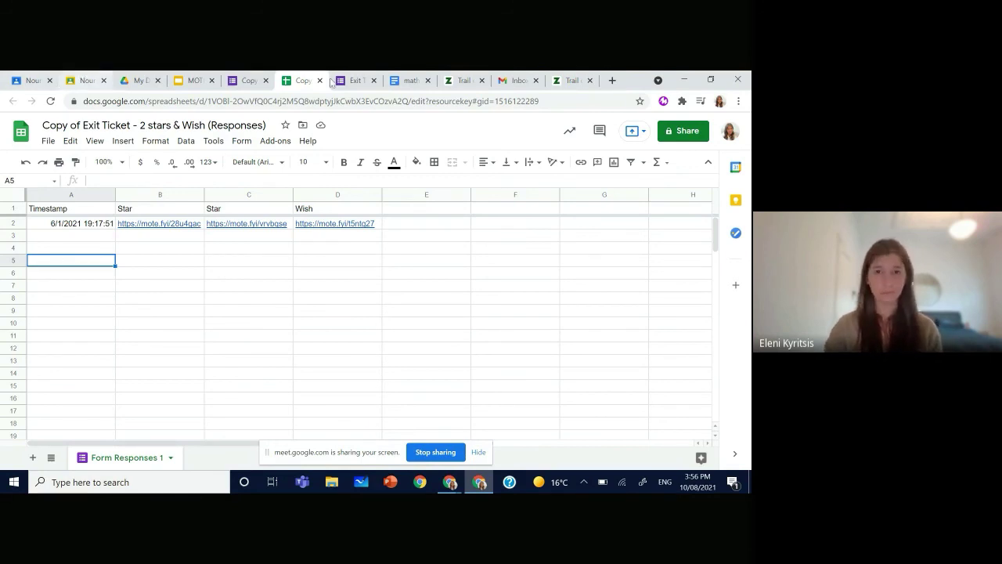
View the math assignment document in Google Docs and return to the questions of the Exit Ticket form
left_click(409, 81)
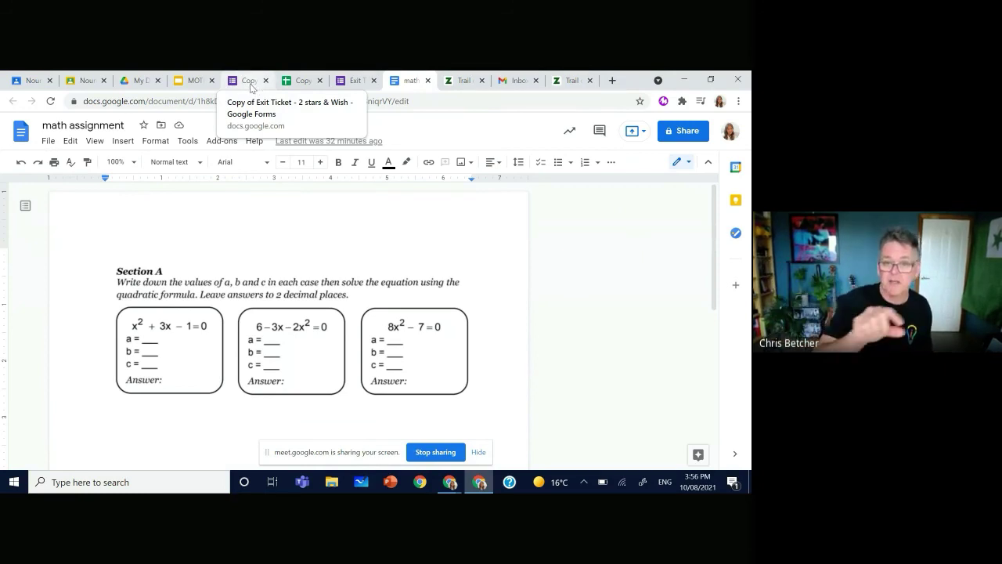
left_click(249, 80)
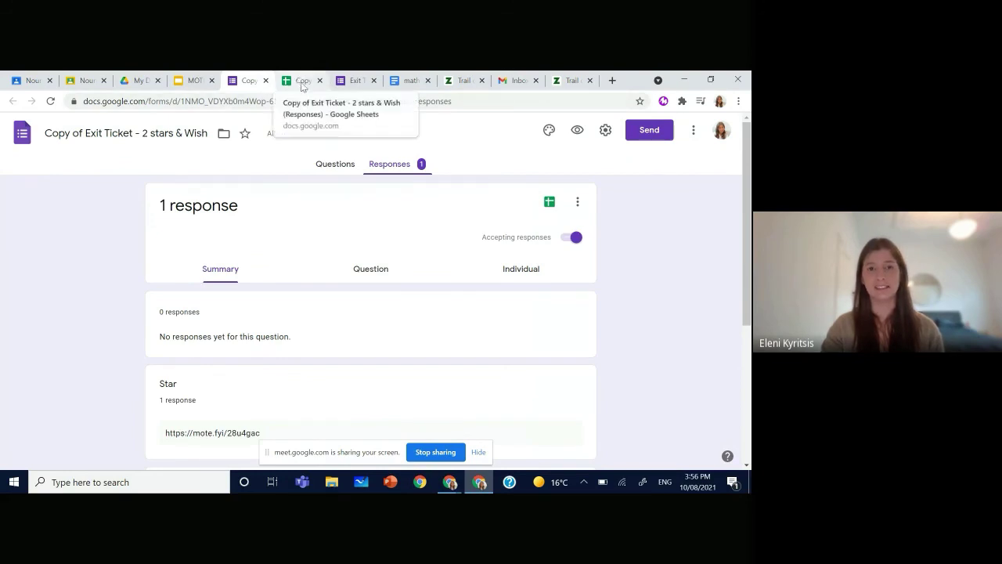
left_click(338, 166)
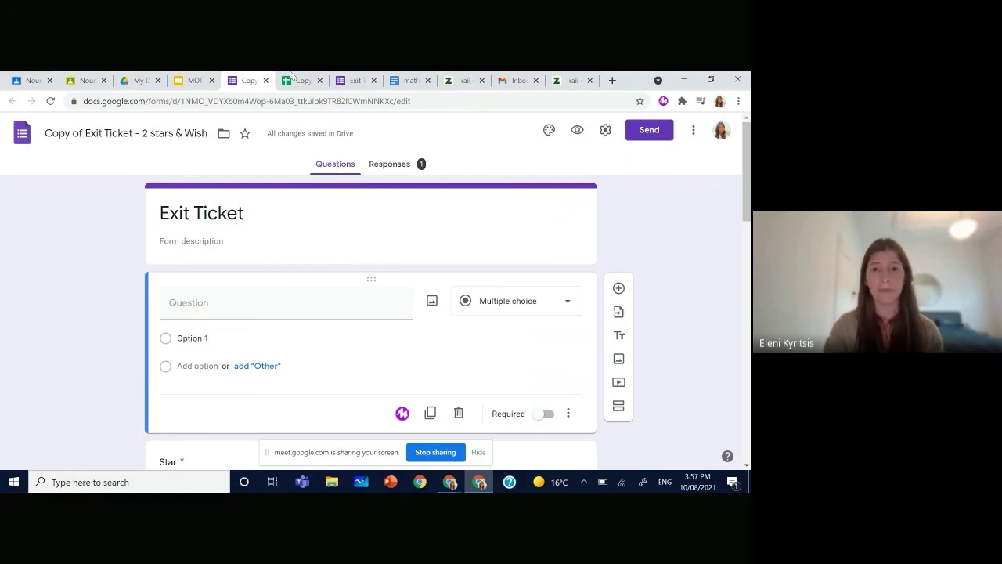
Switch to the math assignment document in Google Docs and start a comment on the Section A equations image
left_click(409, 82)
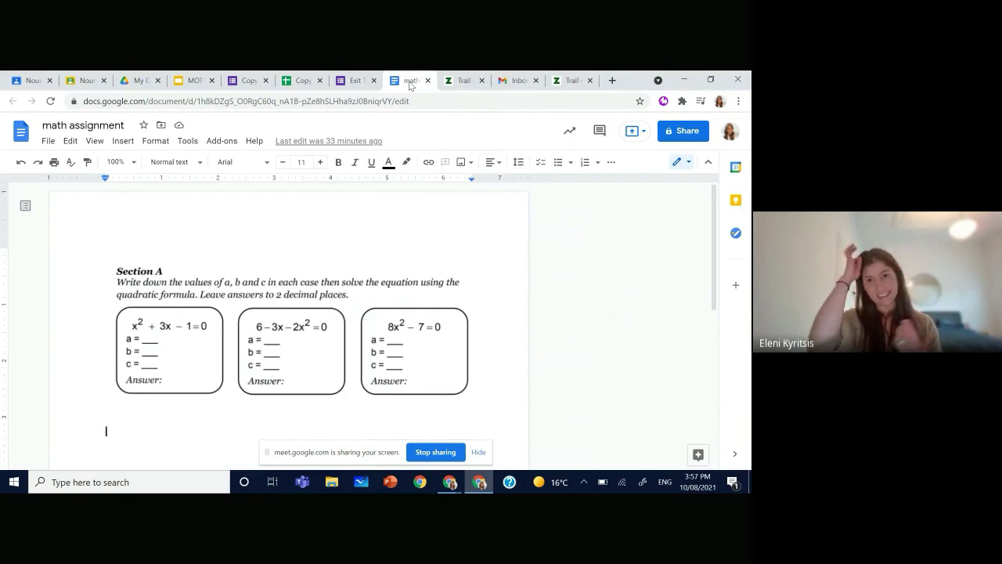
left_click(458, 297)
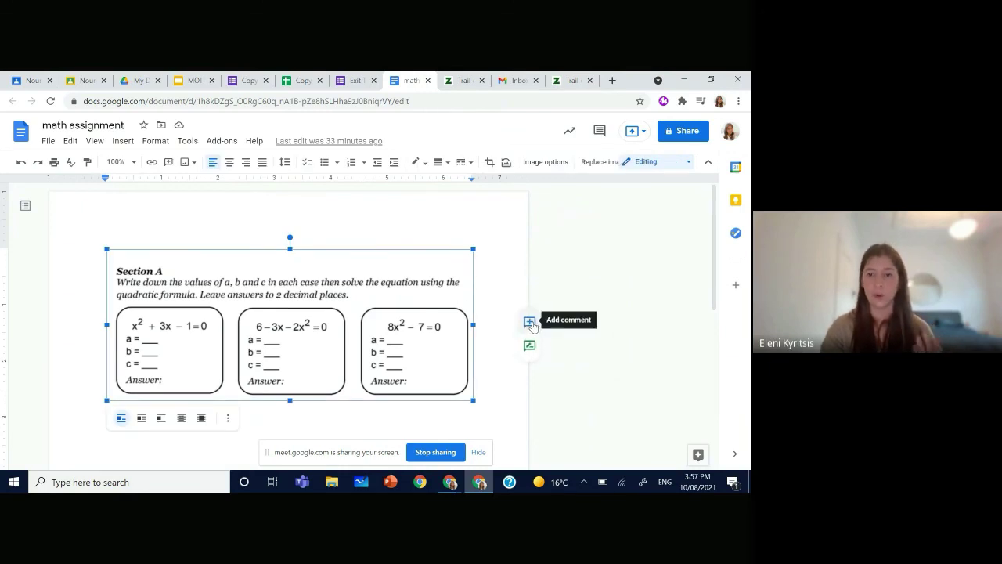
left_click(530, 321)
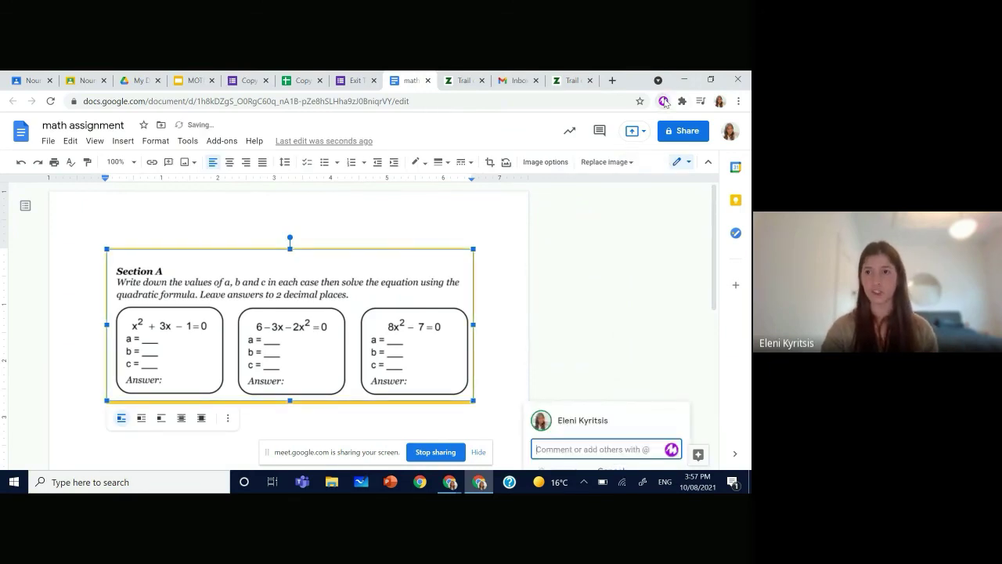
Review the Mote extension's Settings & Help options for voice transcription and STEM Mode
left_click(664, 102)
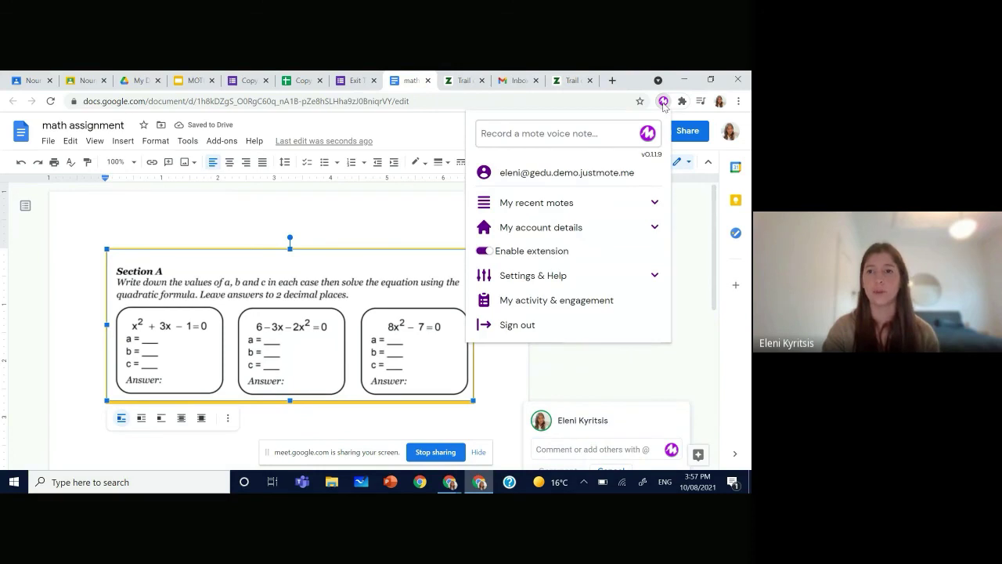
left_click(654, 275)
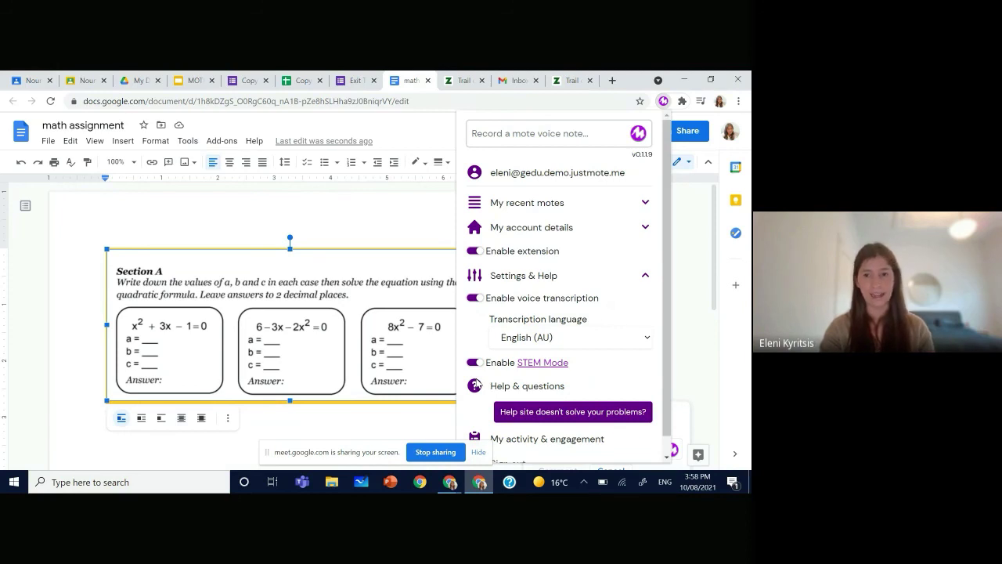
left_click(373, 236)
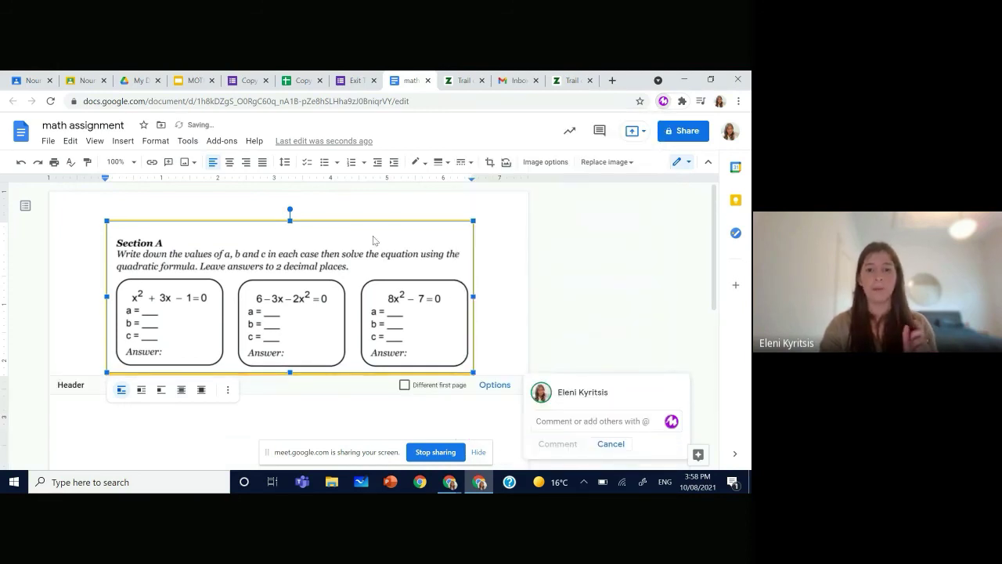
Dismiss the motebook list and record a Mote voice note in the comment on the Section A image
left_click(670, 422)
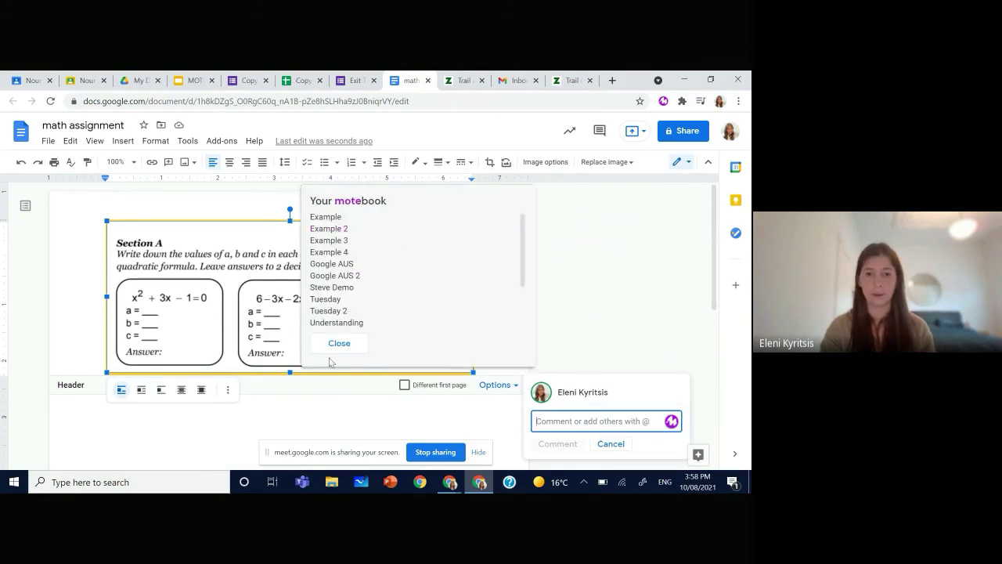
left_click(335, 349)
left_click(671, 423)
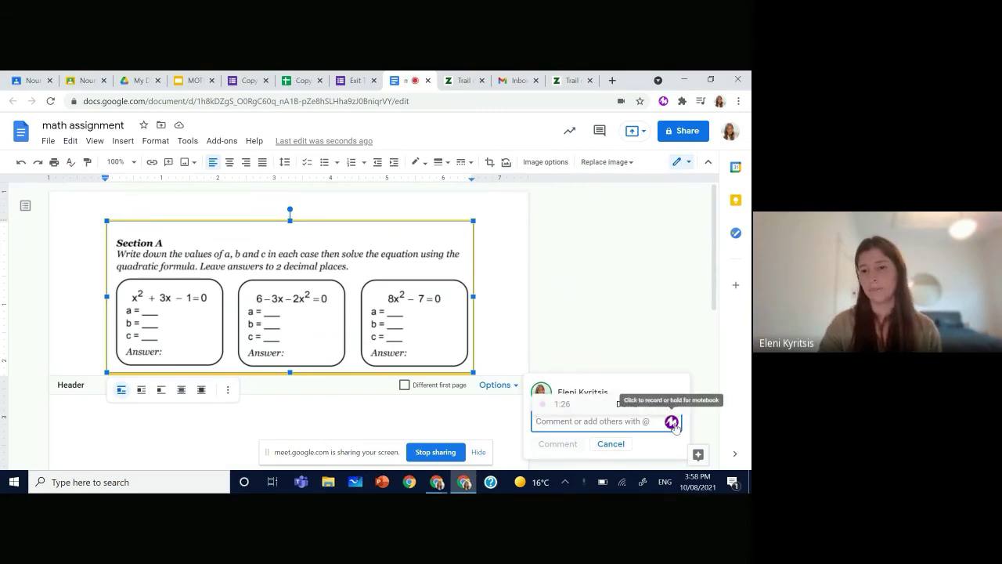
left_click(671, 422)
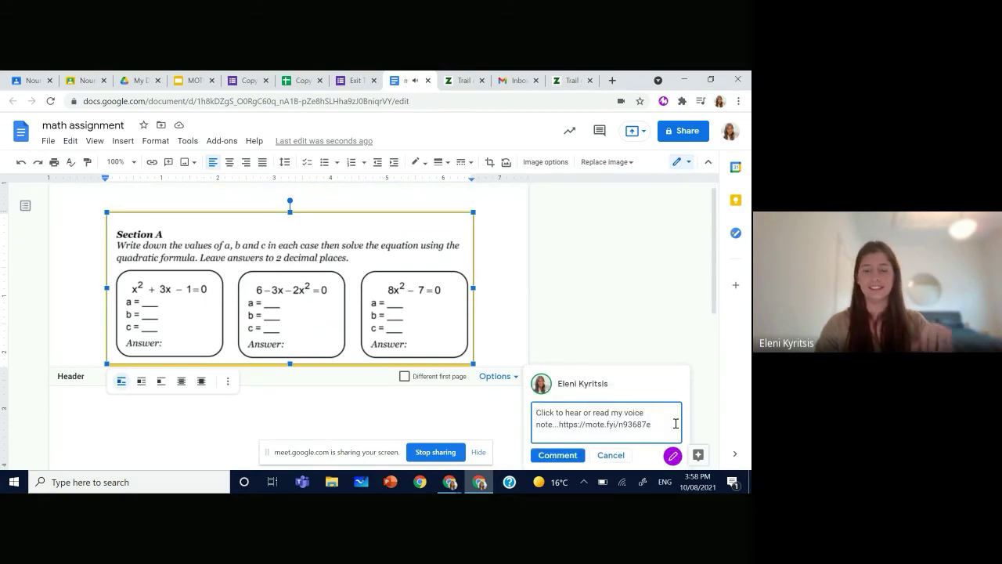
Examine the voice note's transcript in the scientific notation editor and undo the accidental deletion of the Section A image
left_click(671, 455)
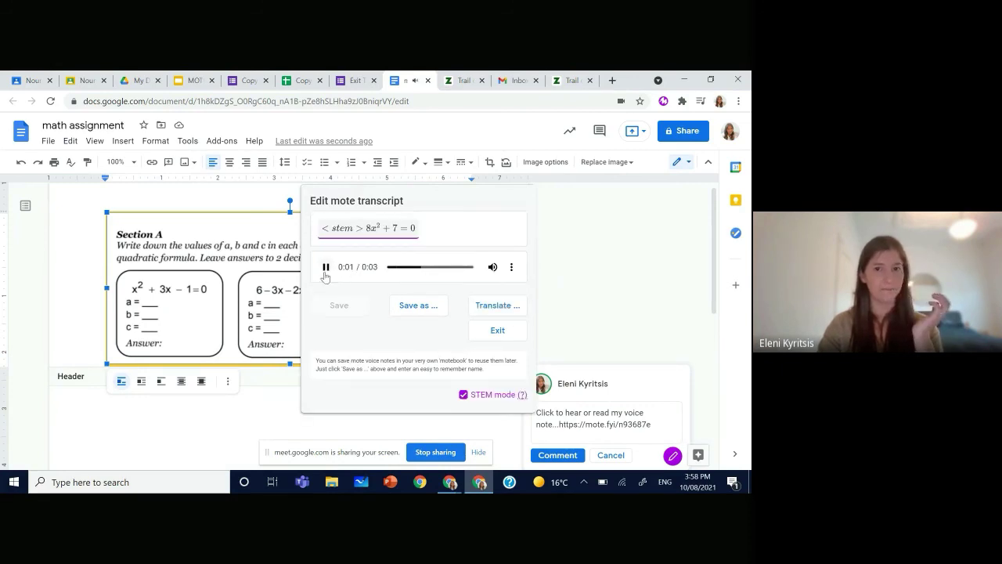
left_click(326, 267)
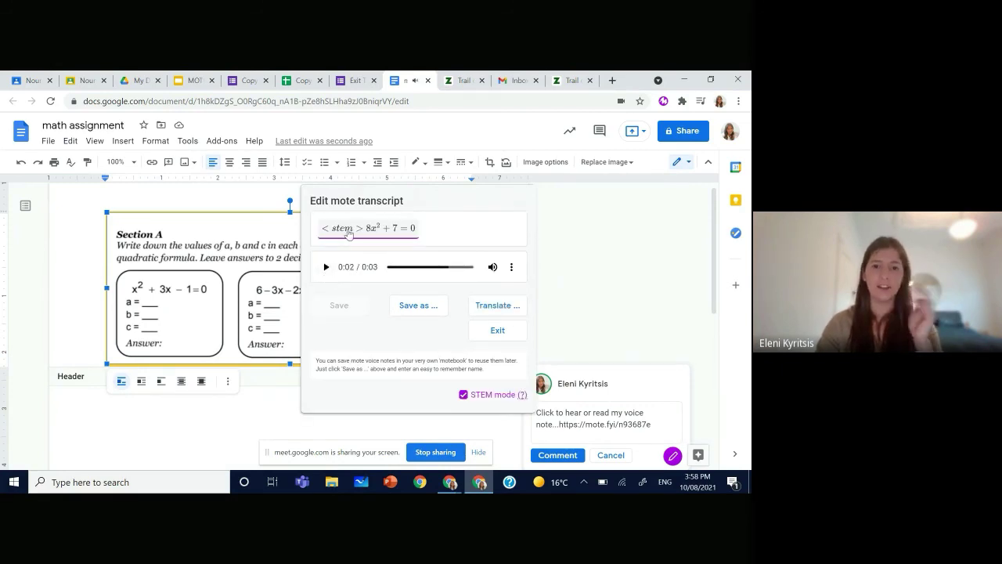
left_click(390, 232)
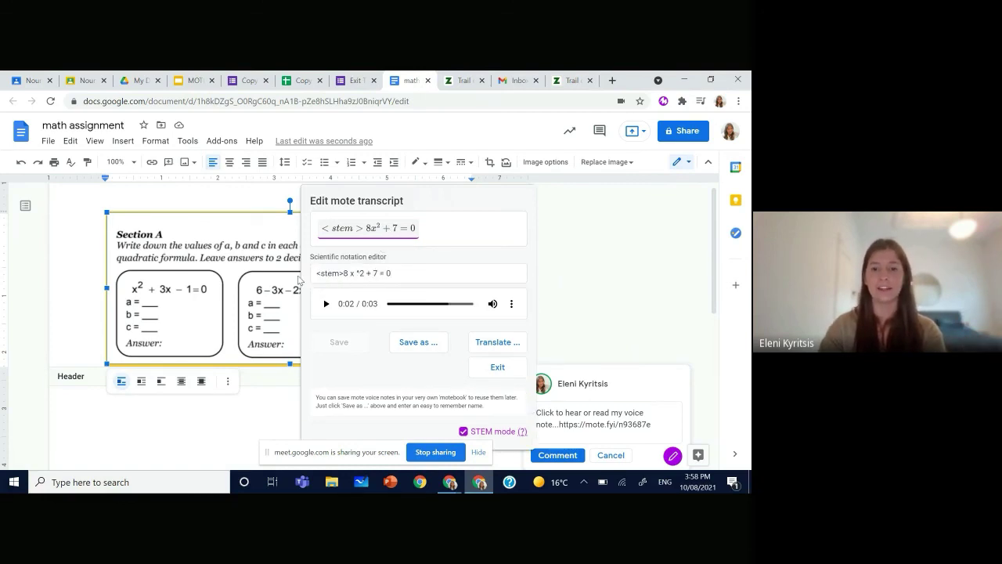
key("Delete")
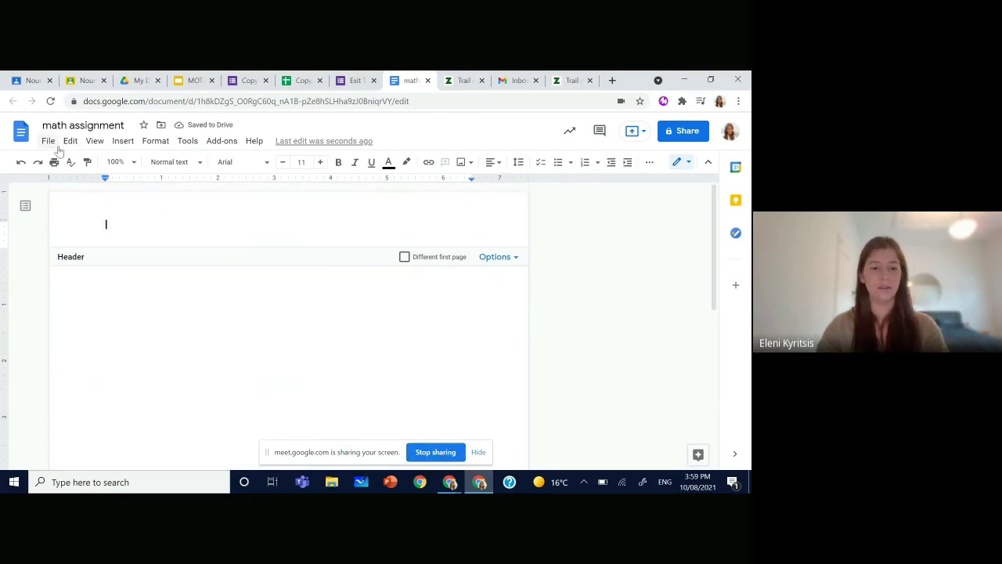
key("ctrl+z")
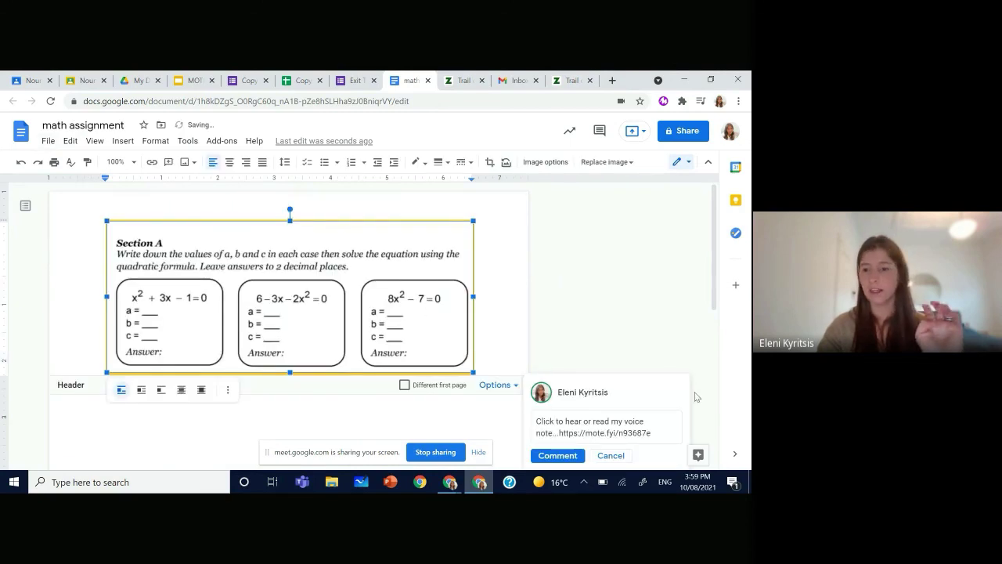
Clear the voice note link from the comment draft and record a new Mote voice note in its place
scroll(638, 410, "down", 2)
left_click(649, 317)
left_click_drag(650, 317, 509, 270)
key("BackSpace")
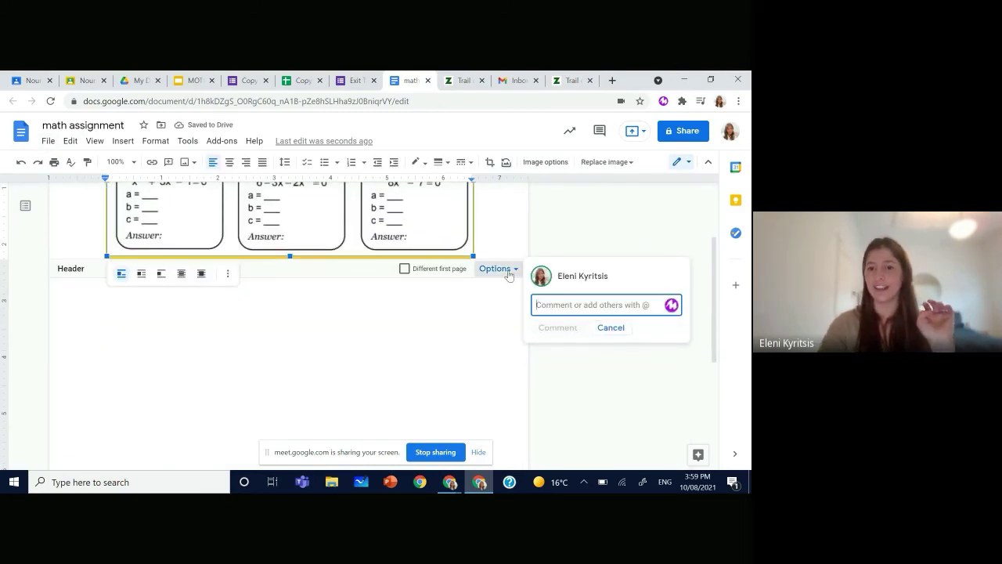
left_click(672, 305)
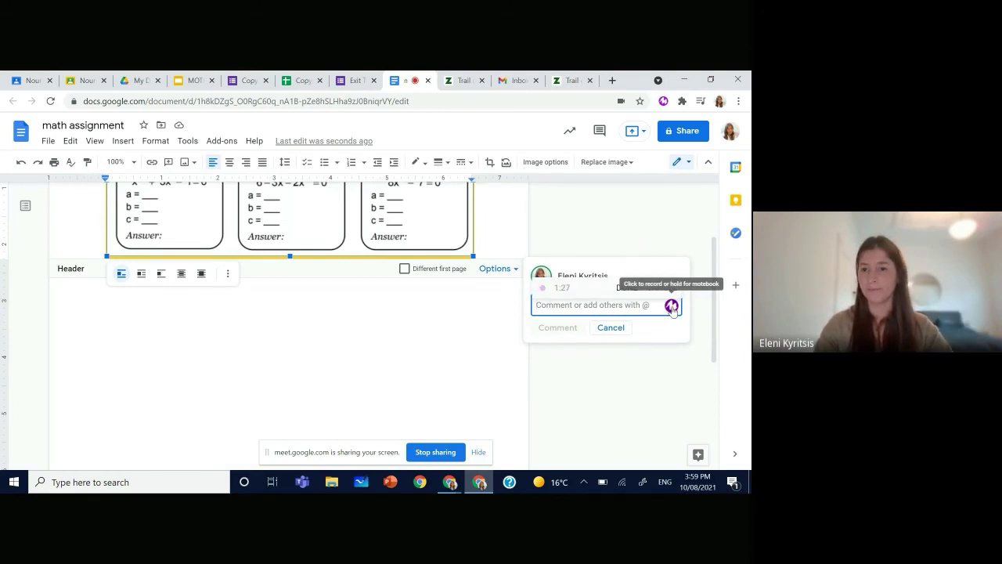
left_click(671, 307)
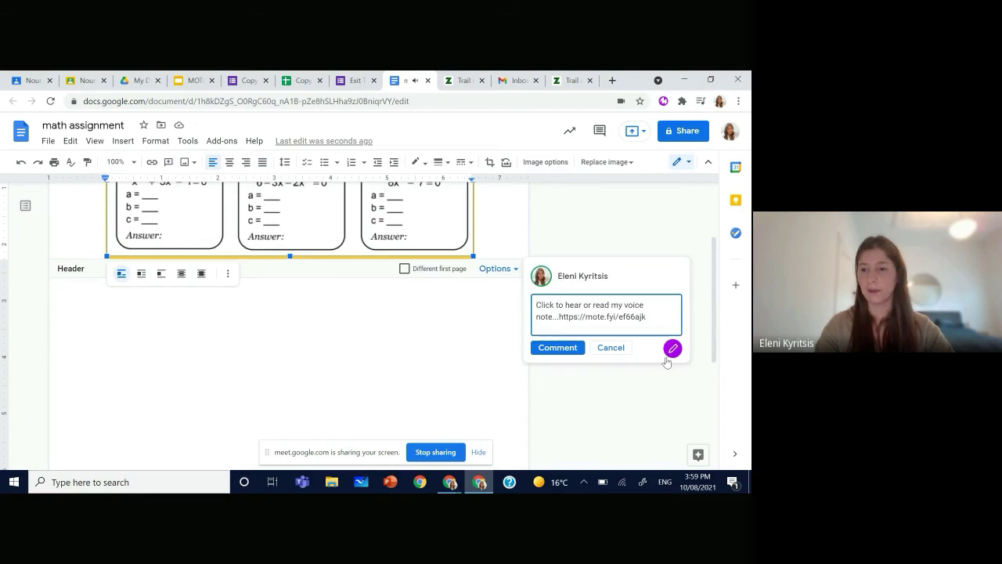
Correct the voice note's transcript to 8 x ^2 - 7 = 0 in the scientific notation editor, save it and post the comment
left_click(671, 347)
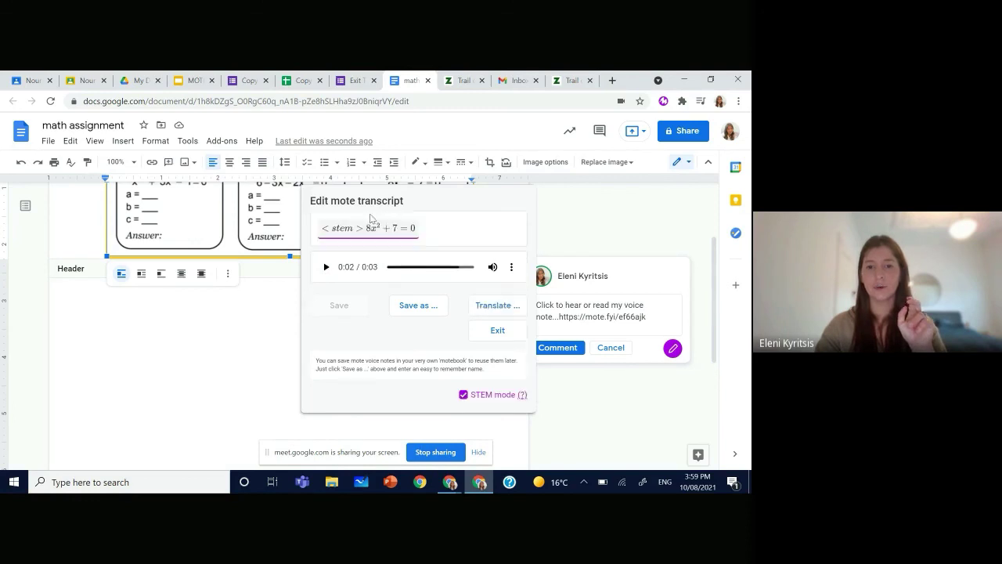
left_click(381, 231)
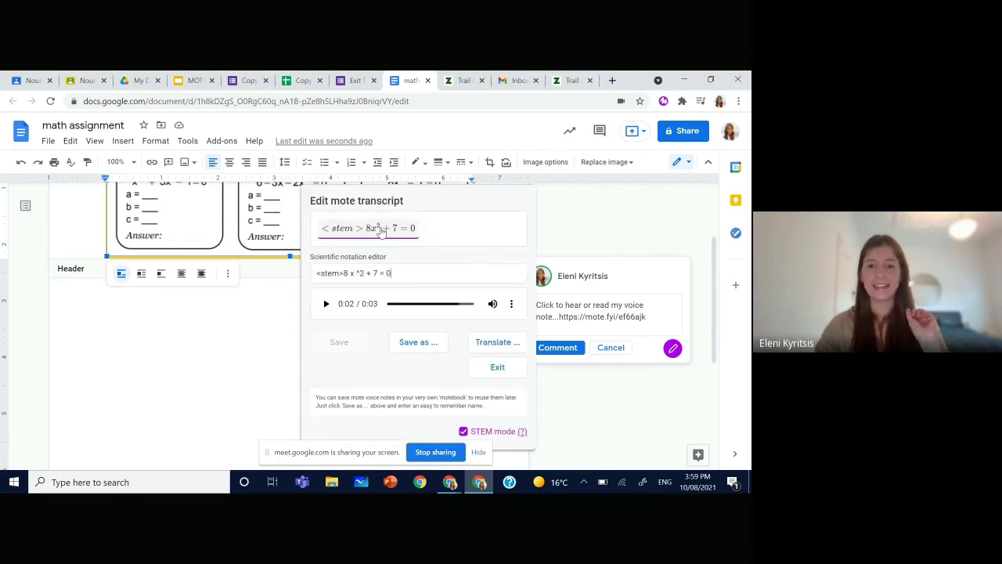
left_click(371, 274)
key("BackSpace")
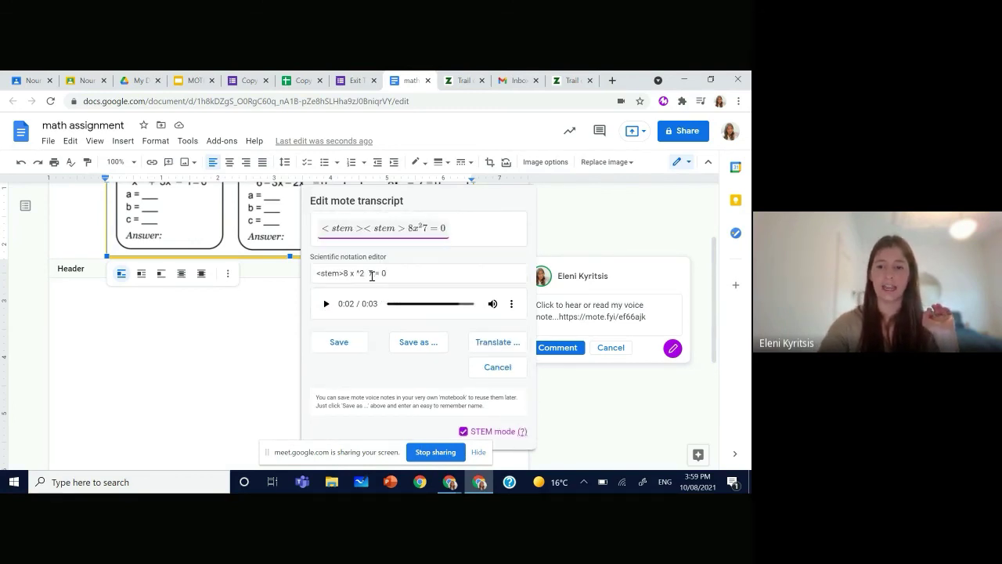
type("-")
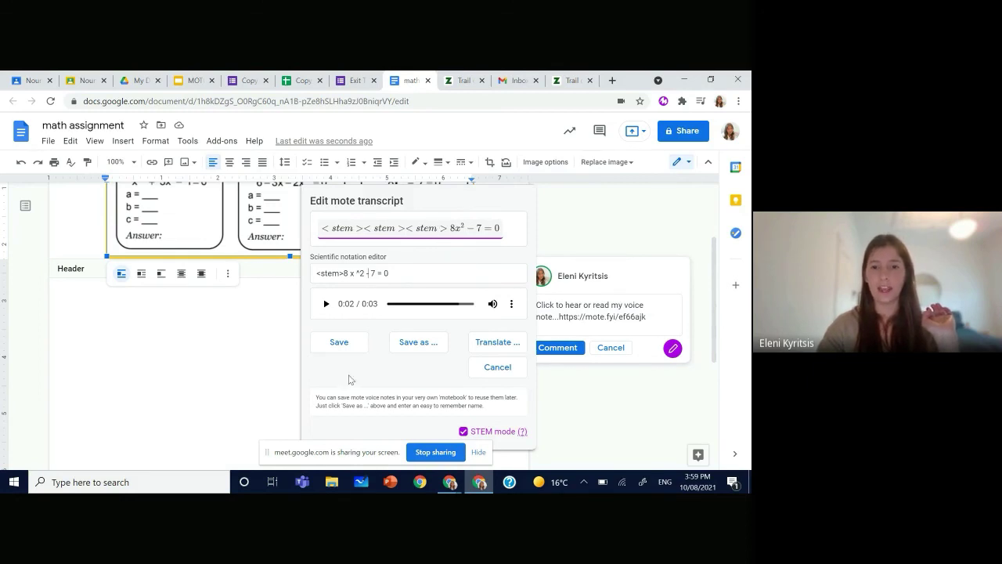
left_click(349, 344)
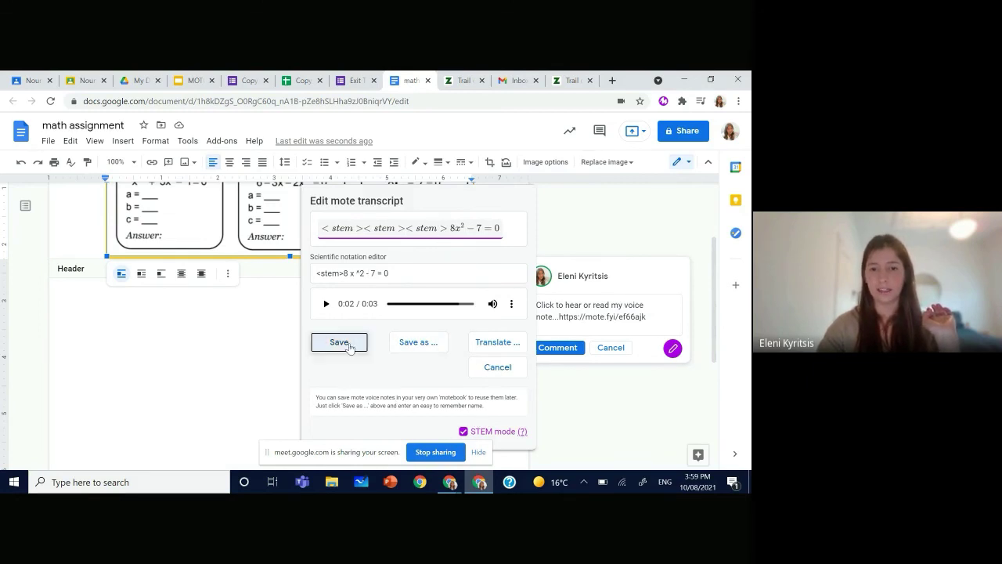
left_click(498, 367)
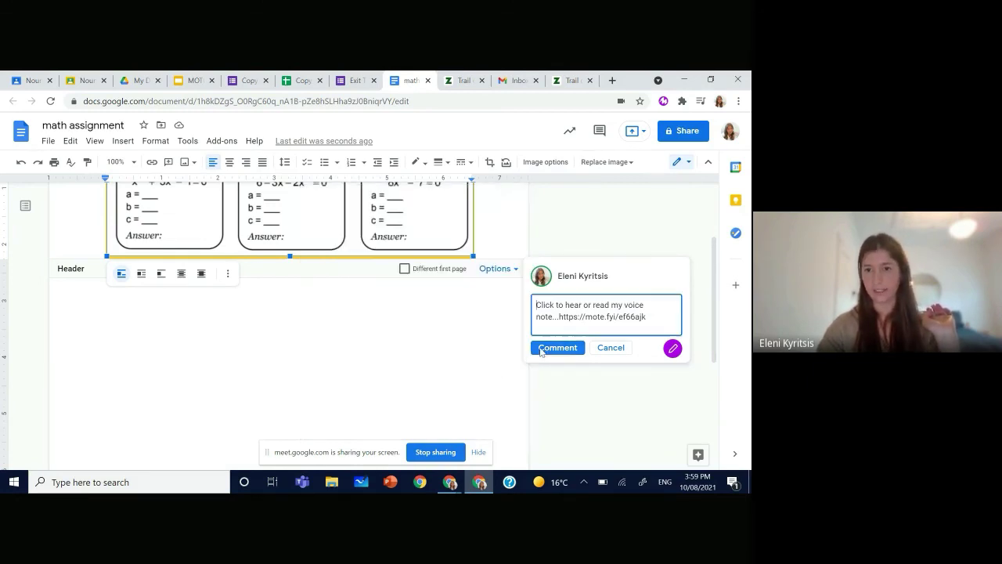
left_click(546, 348)
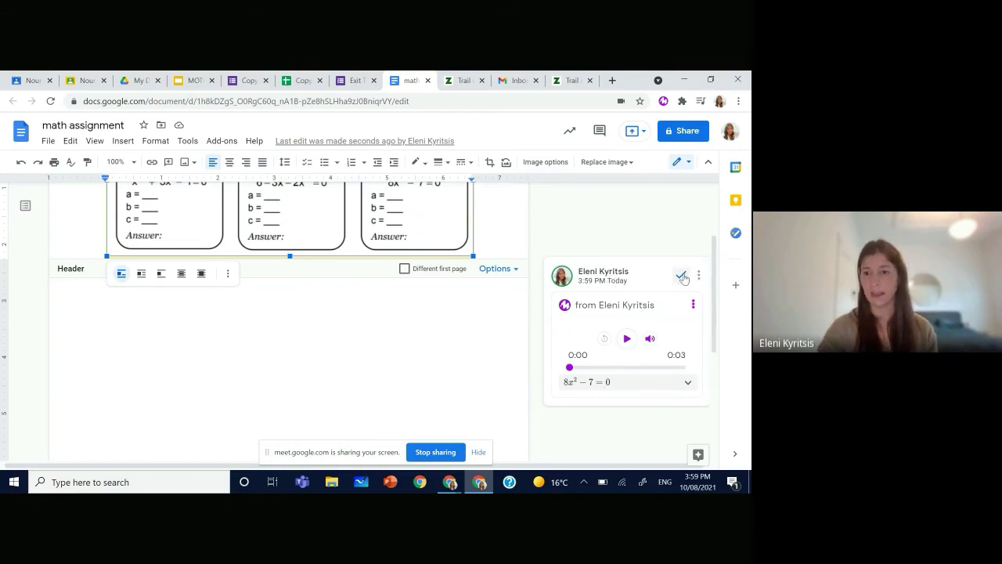
left_click(444, 366)
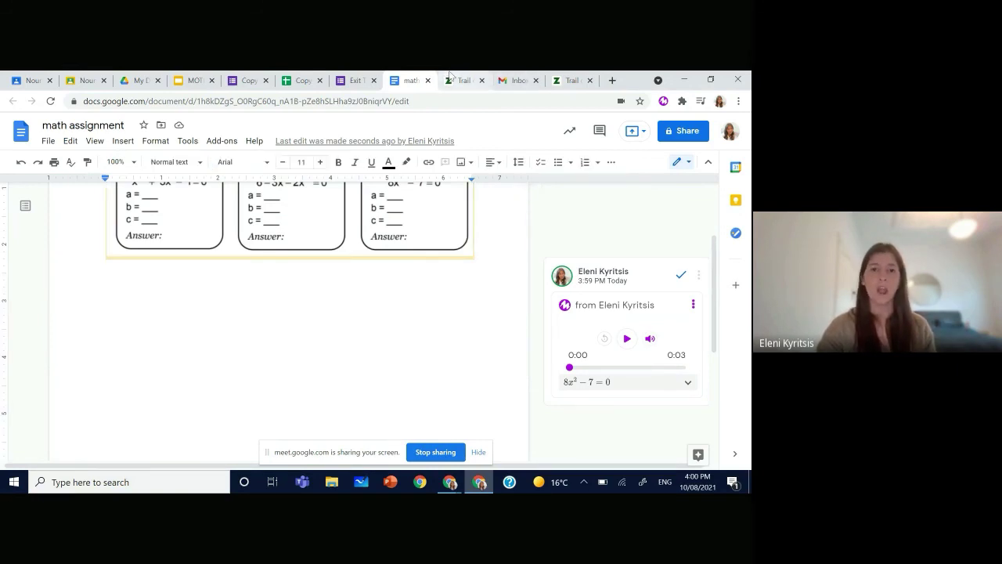
Switch to Gmail, inspect the Mote recorder in a new blank message and close the message
left_click(509, 81)
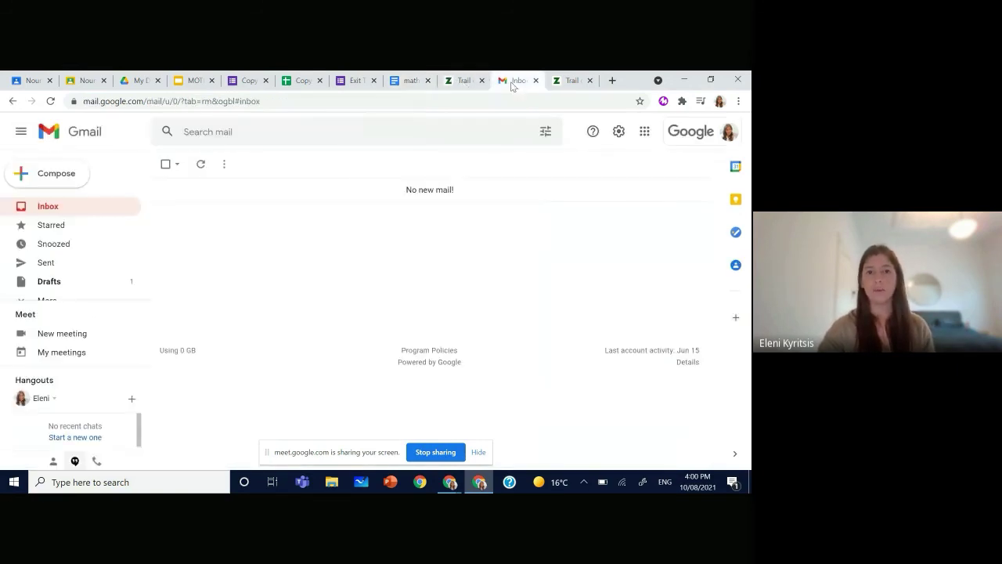
left_click(43, 179)
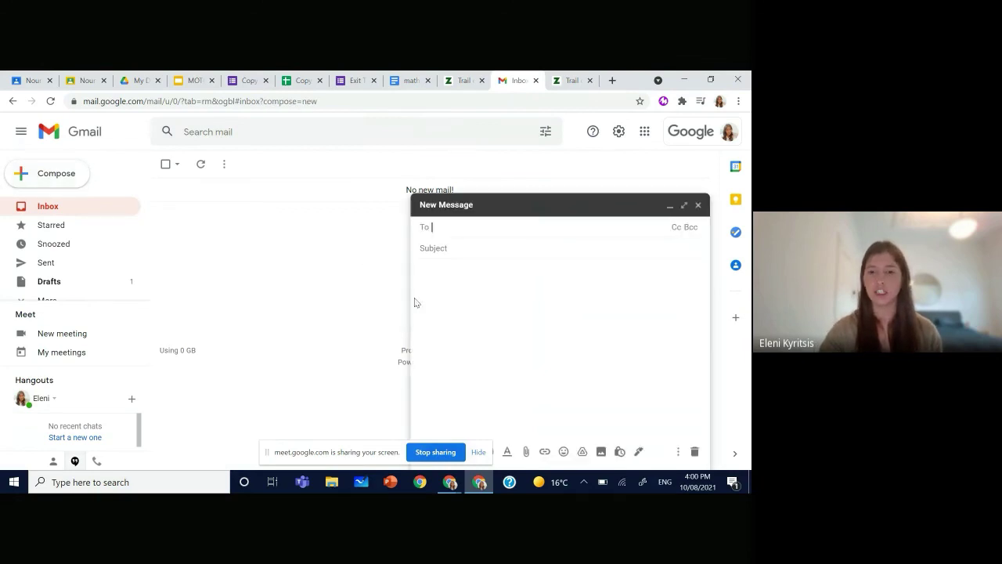
left_click(479, 453)
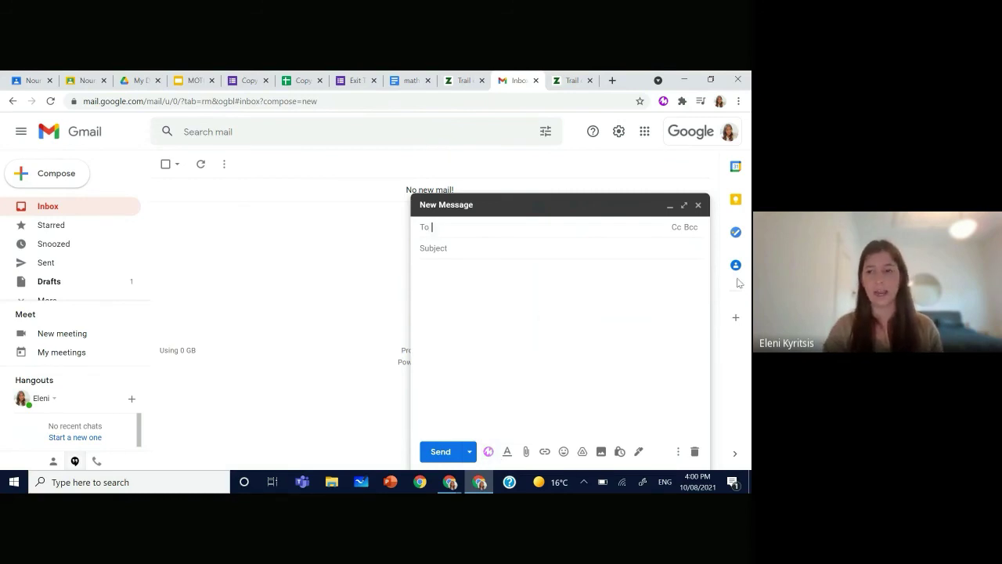
left_click(698, 206)
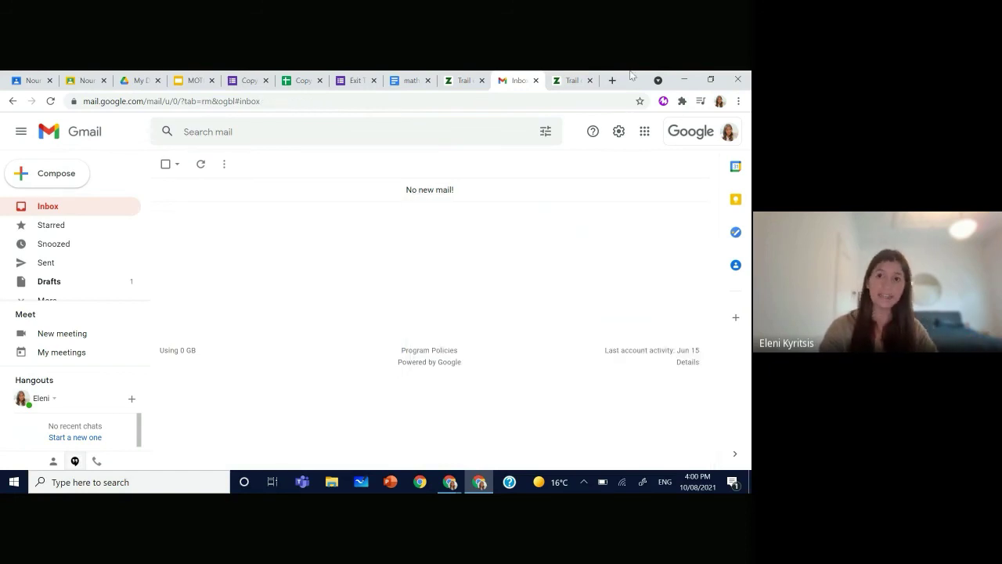
Switch to the Melbourne Zoo Trail of the Elephants page and record a Mote voice note while browsing down to the Sumatran Tiger
left_click(462, 82)
scroll(431, 235, "up", 15)
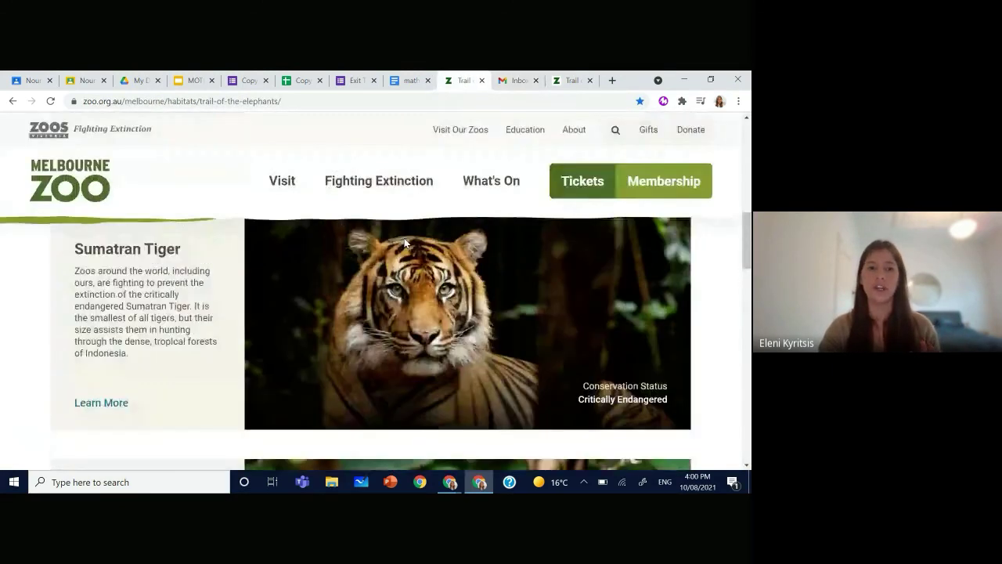
scroll(404, 243, "down", 3)
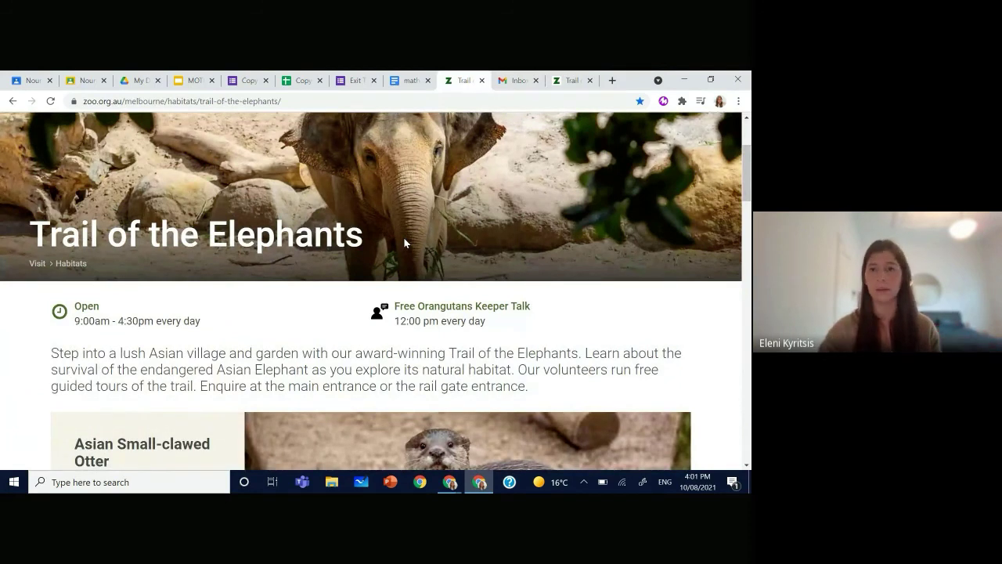
left_click(664, 102)
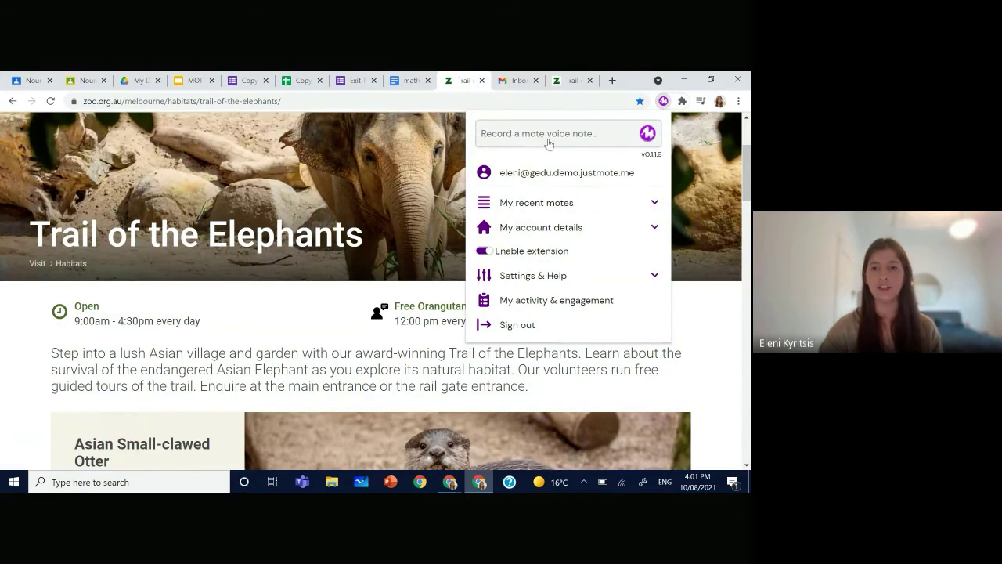
left_click(604, 139)
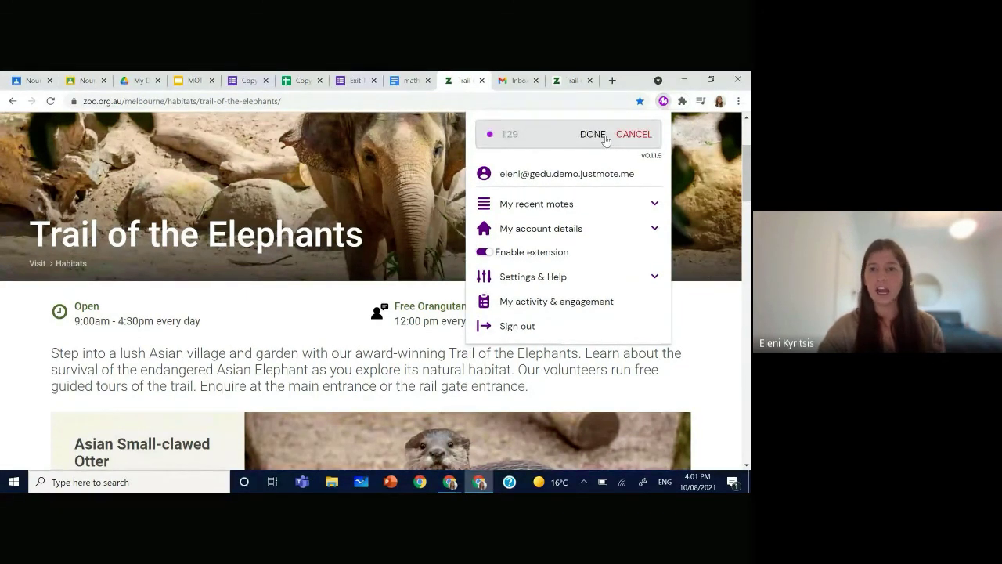
scroll(290, 322, "down", 4)
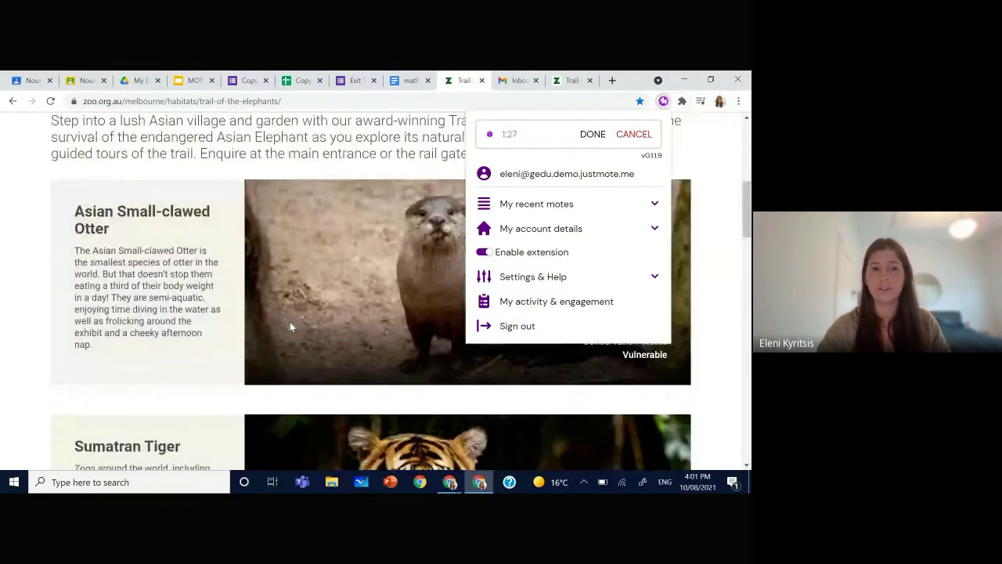
scroll(290, 326, "down", 2)
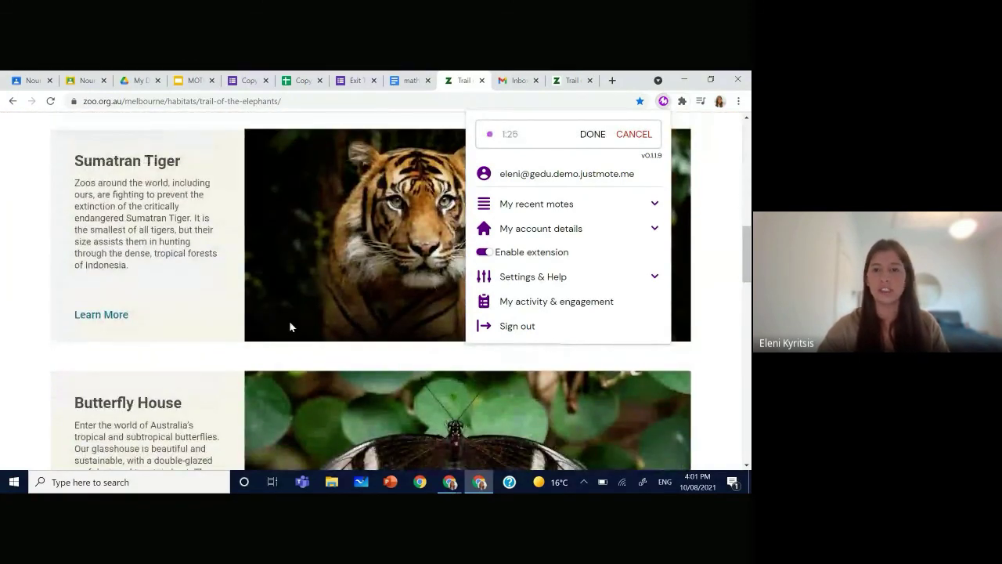
left_click(588, 135)
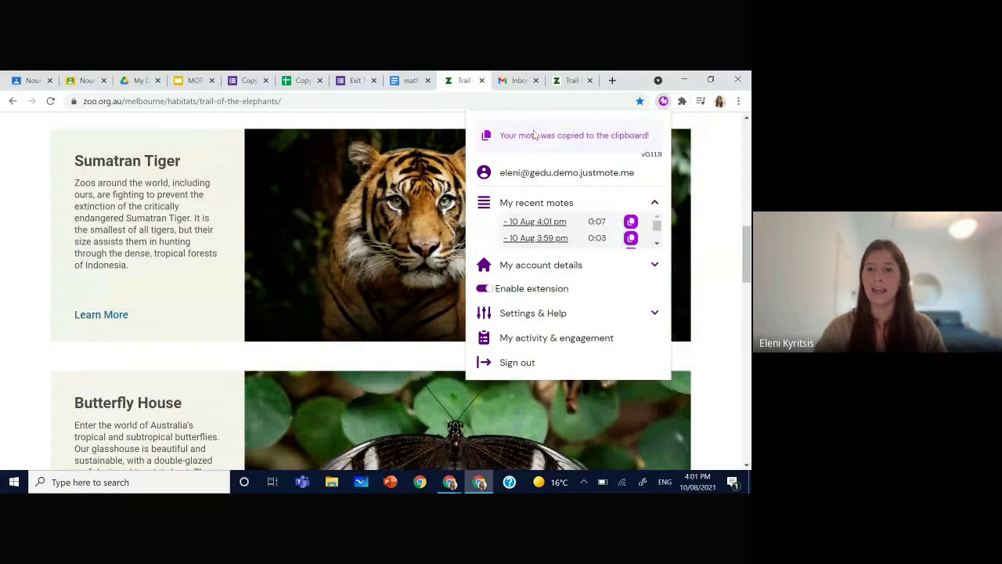
Open the newest voice note from the recent motes, move its player onto the elephant banner and play it while browsing the page
left_click(537, 221)
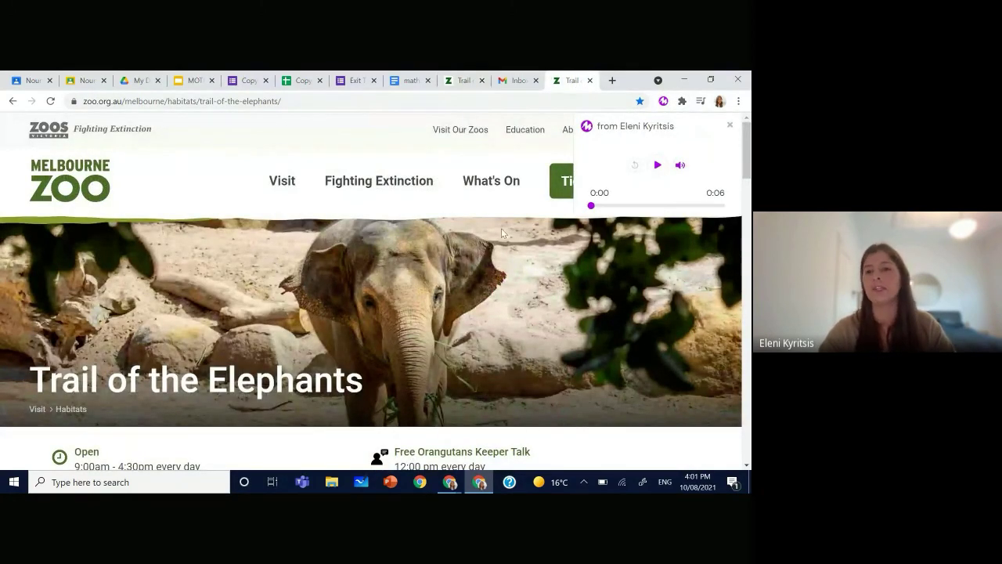
scroll(428, 255, "down", 1)
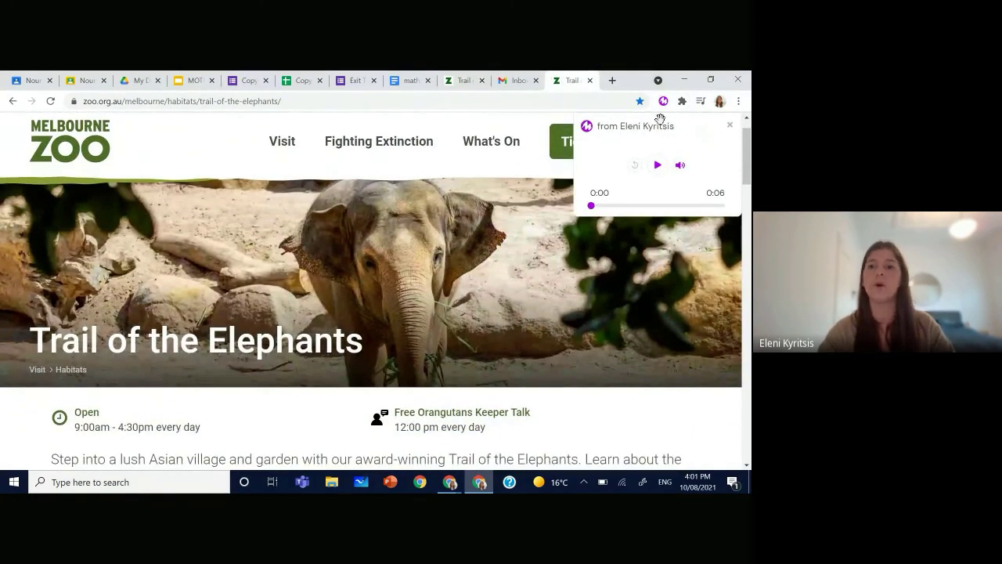
left_click_drag(631, 146, 149, 182)
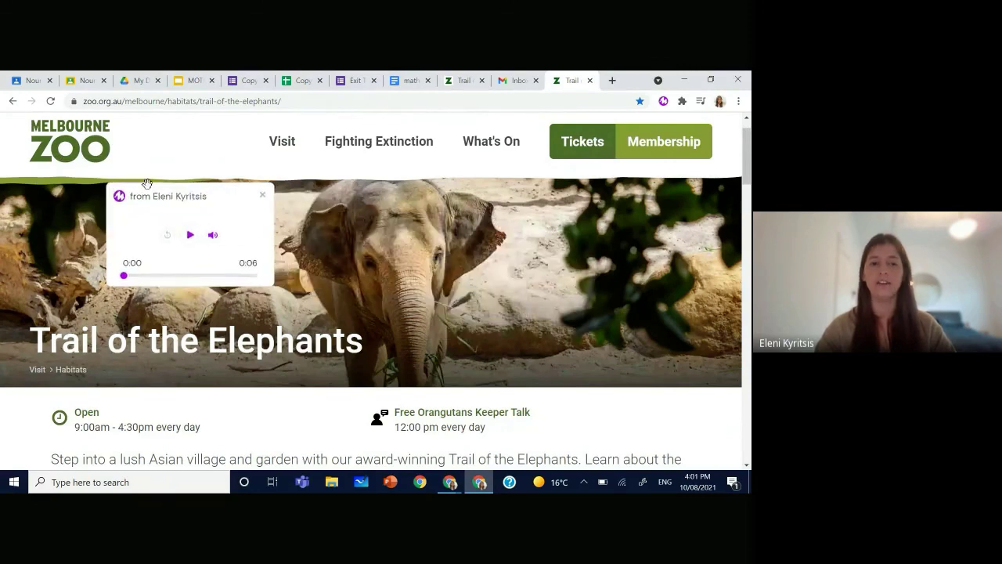
left_click(190, 236)
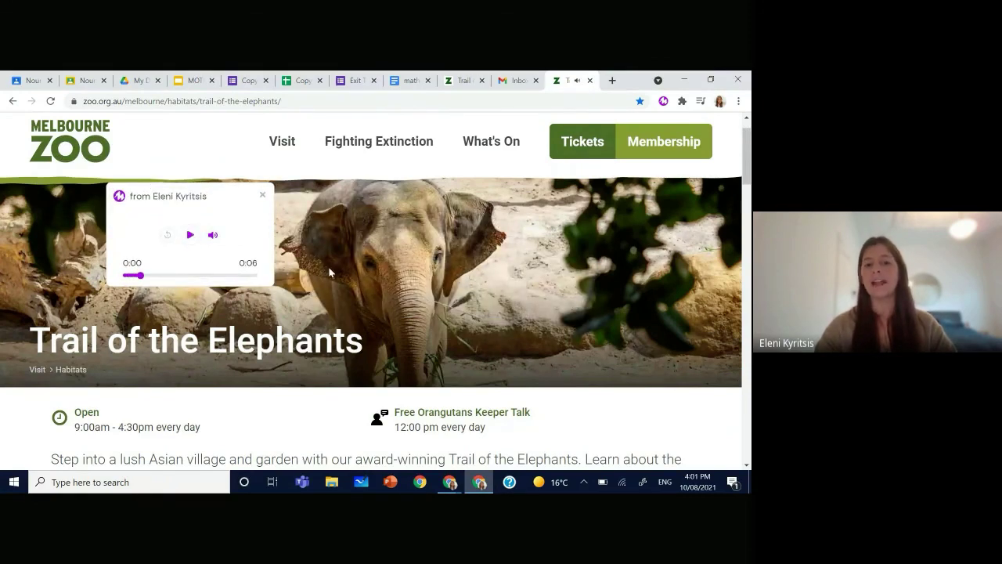
scroll(328, 267, "down", 3)
scroll(328, 270, "down", 12)
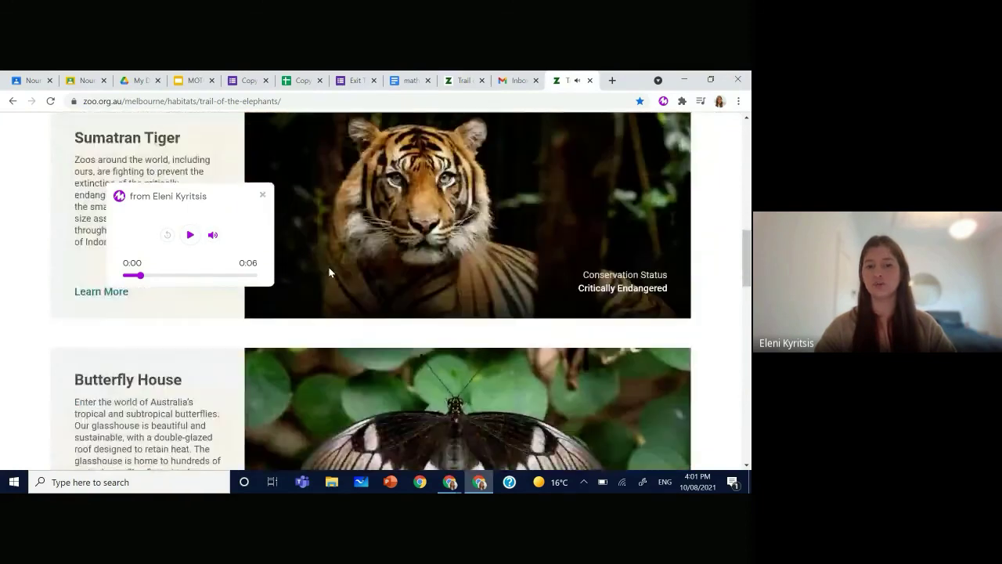
Mute the voice note player and resume playback while browsing the zoo's animal sections
left_click(212, 235)
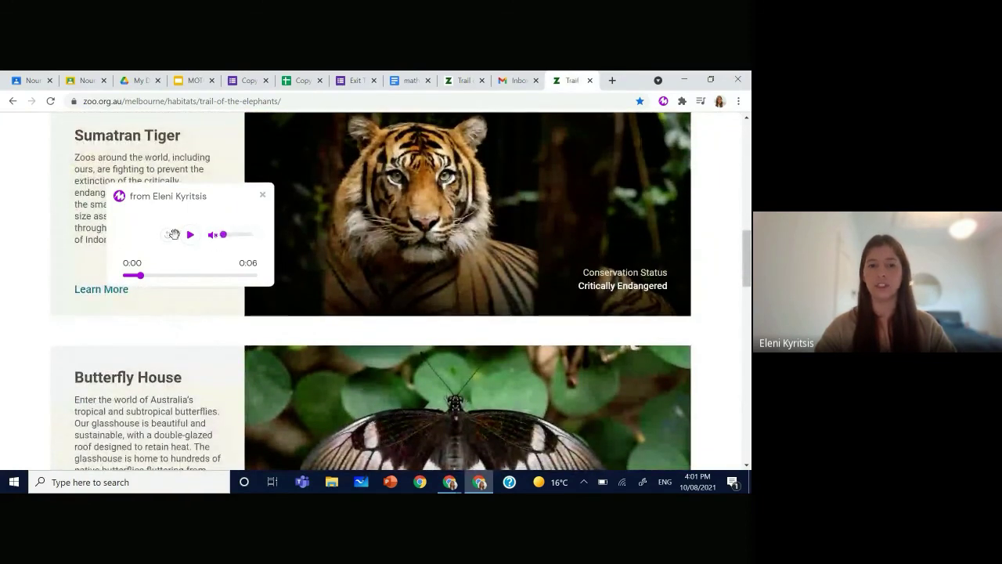
left_click(189, 236)
scroll(357, 254, "down", 11)
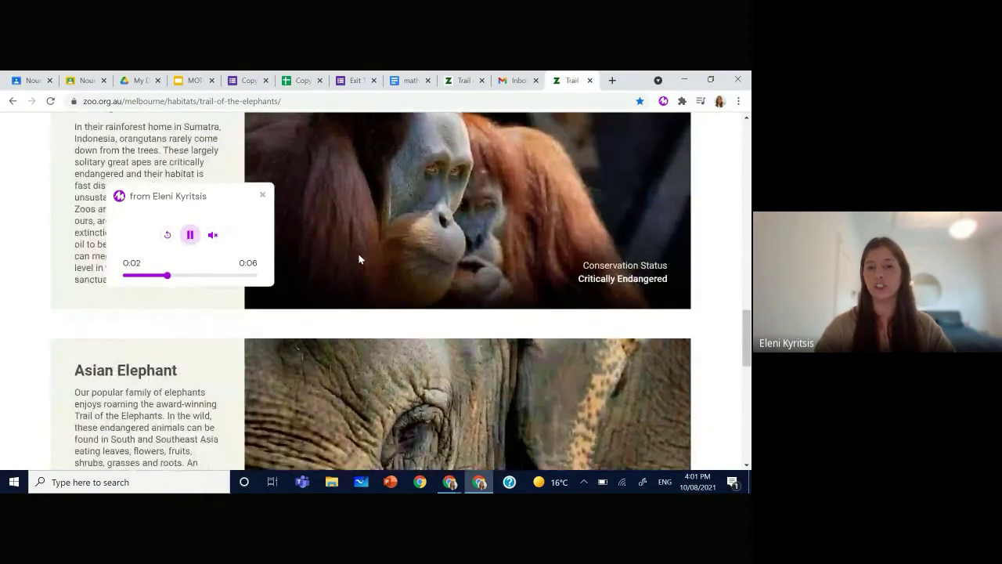
scroll(358, 255, "down", 3)
scroll(359, 255, "up", 14)
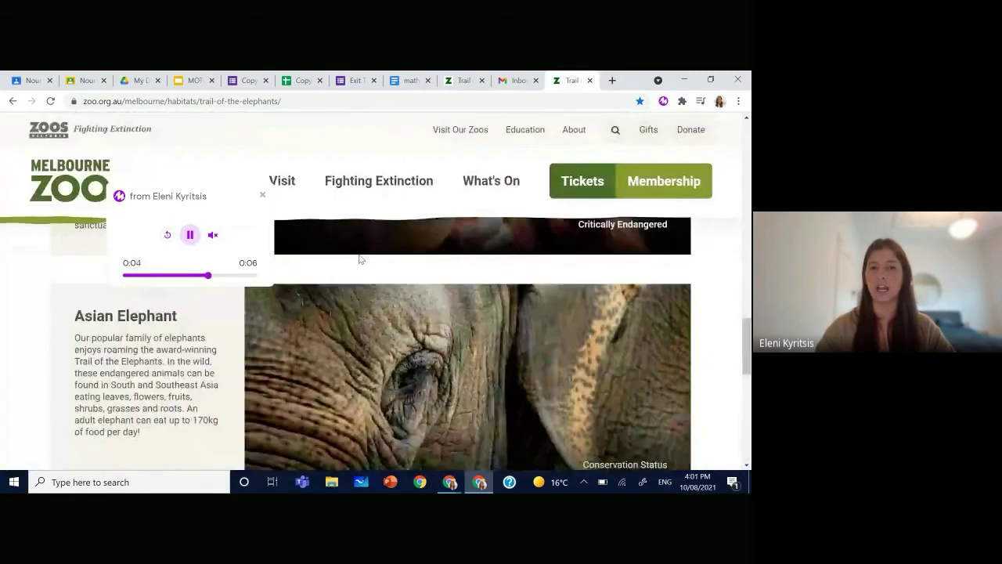
scroll(359, 258, "up", 1)
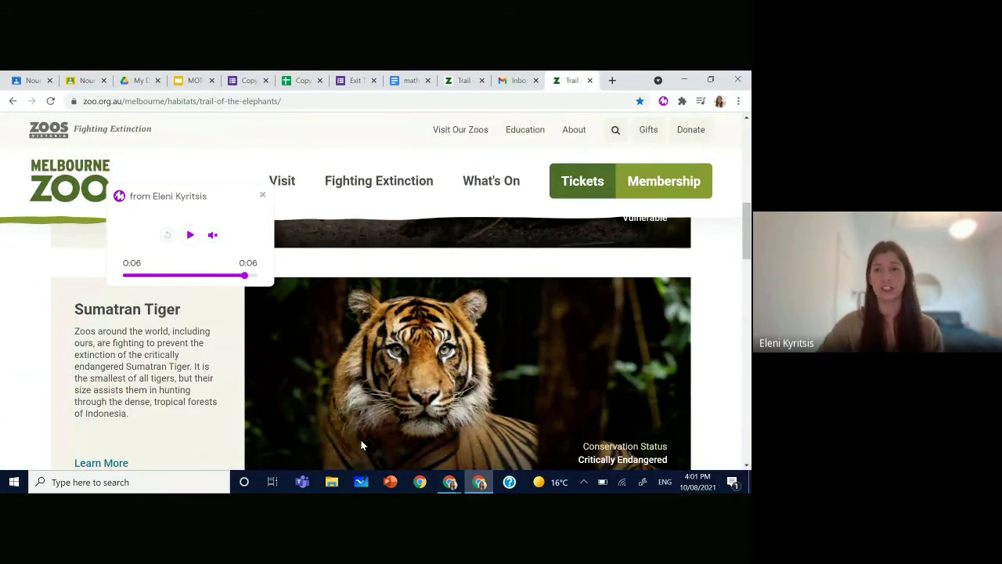
Open the Mote activity and engagement page, glance back at the zoo page and review the most recent voice notes listed
left_click(663, 102)
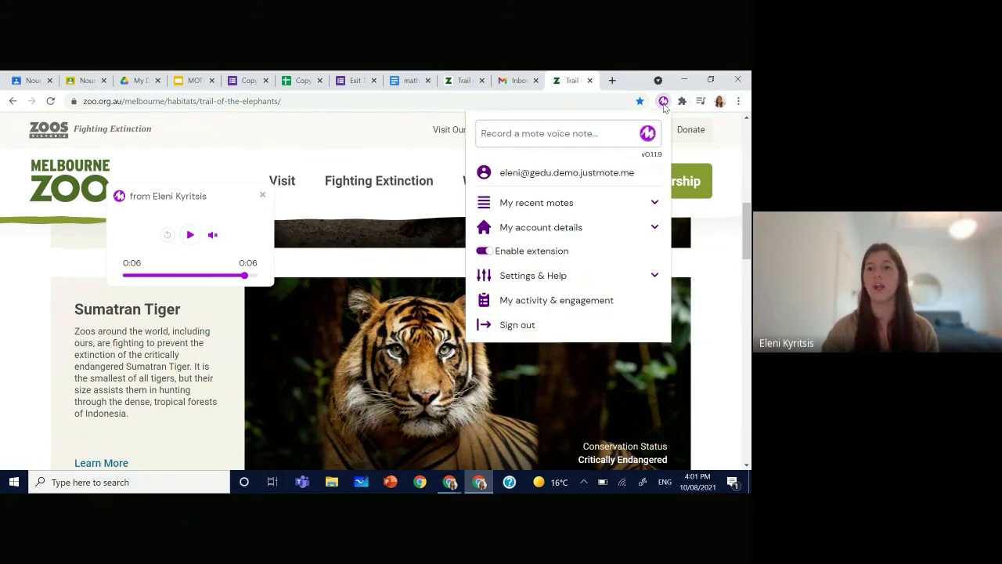
left_click(541, 302)
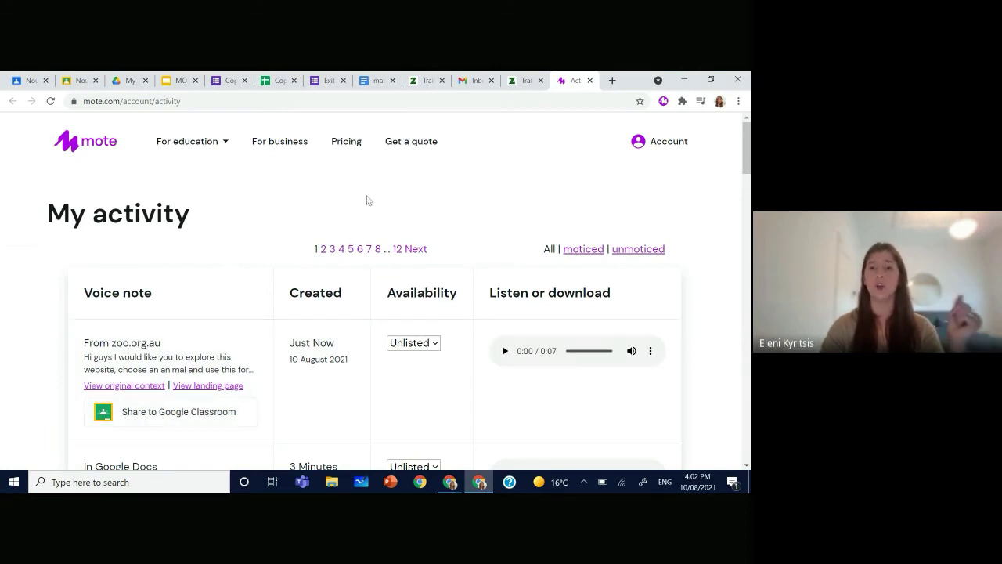
left_click(517, 80)
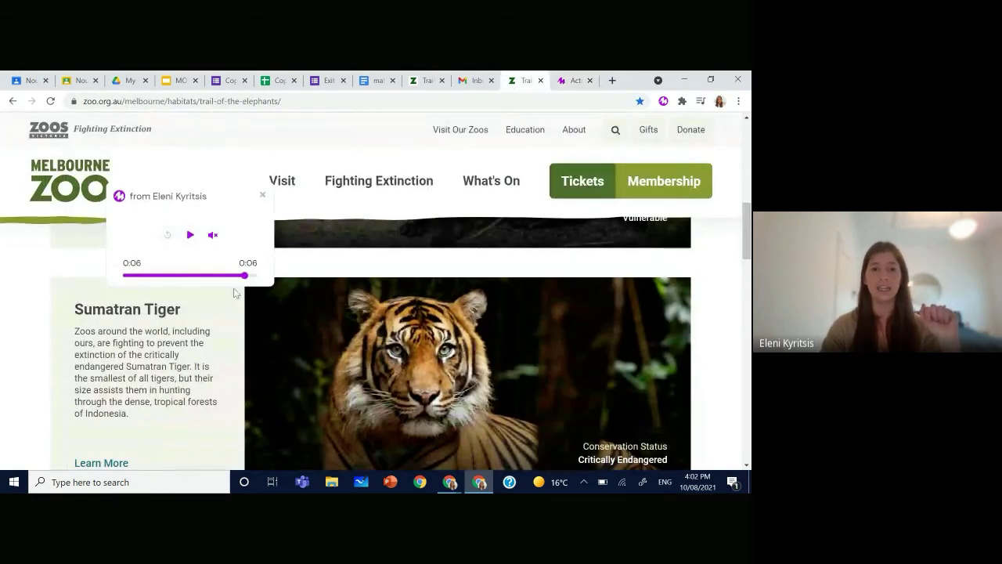
left_click(576, 79)
scroll(264, 351, "down", 3)
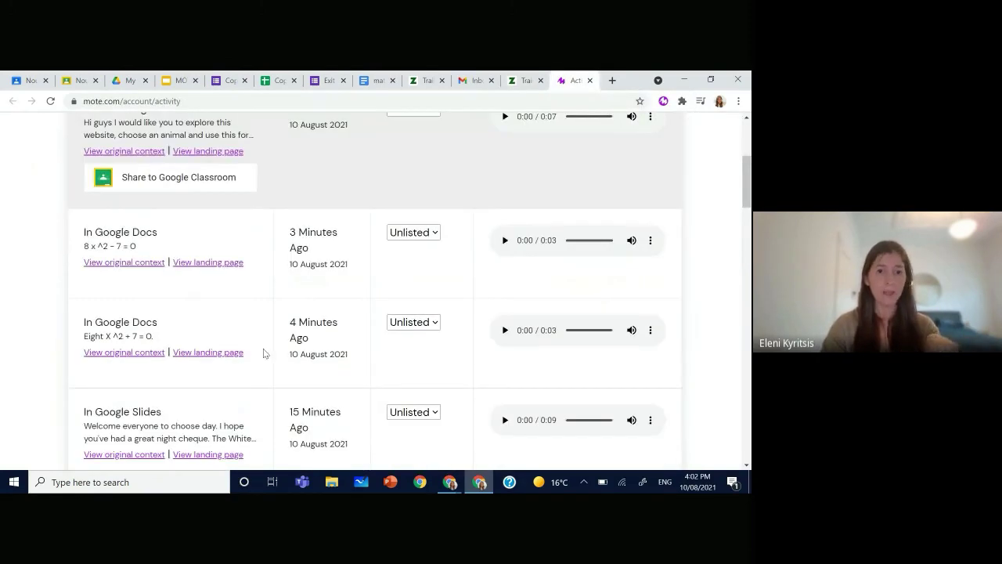
scroll(264, 351, "up", 2)
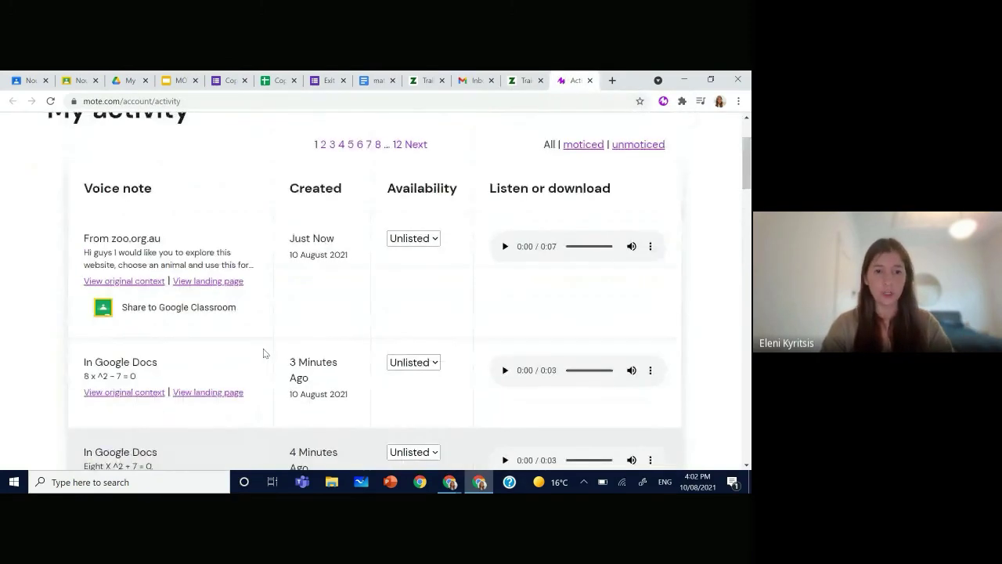
Open page 8 of the activity list and look through its older voice notes
left_click(378, 151)
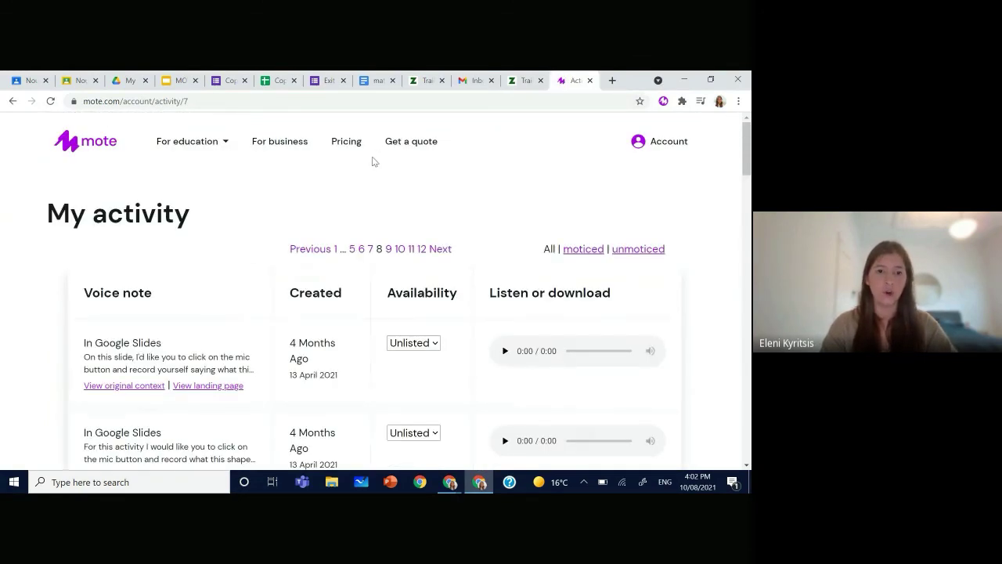
scroll(232, 358, "down", 10)
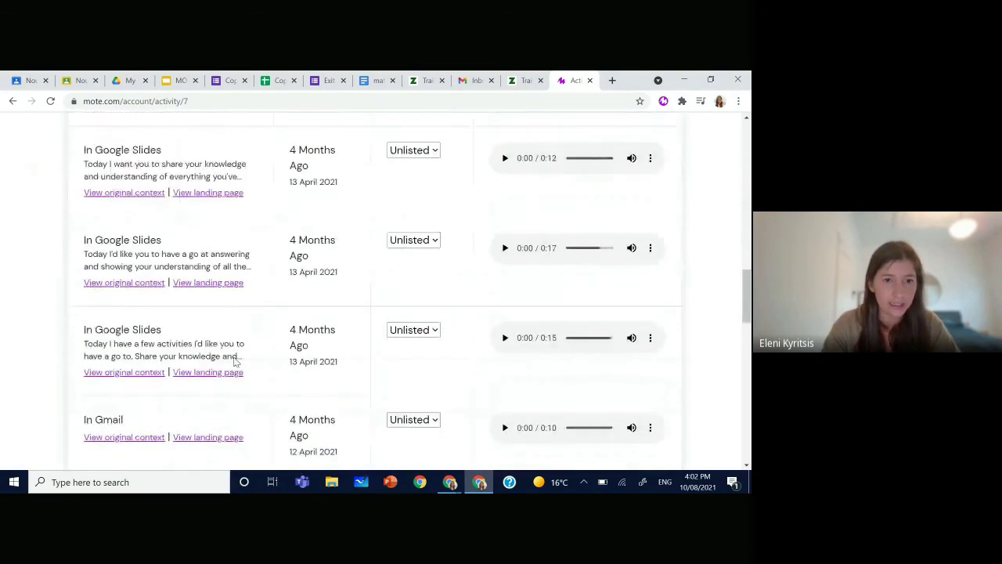
scroll(233, 358, "down", 10)
scroll(233, 359, "up", 15)
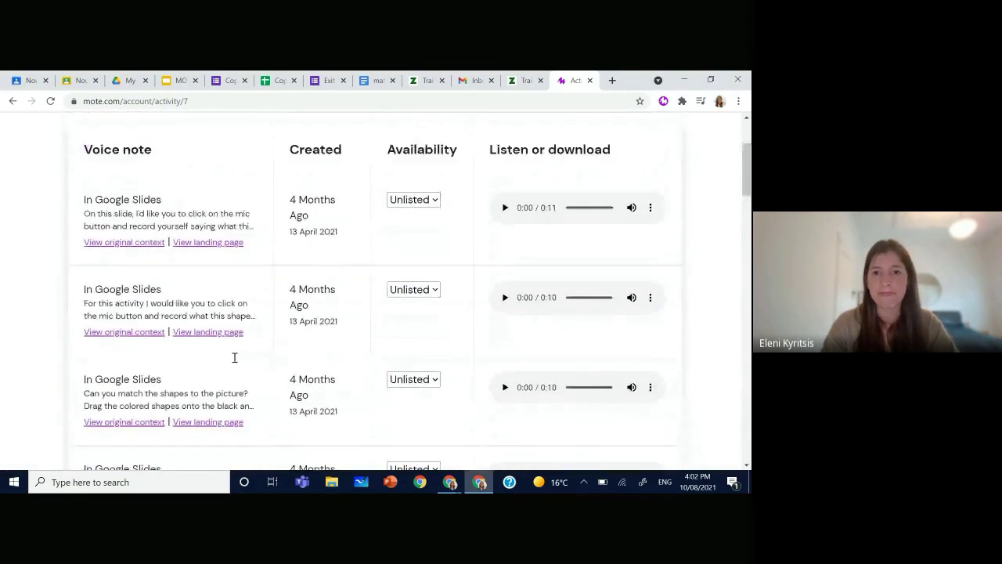
Open page 11 of the activity list and view the availability options for its first voice note without changing them
scroll(234, 358, "up", 2)
left_click(412, 249)
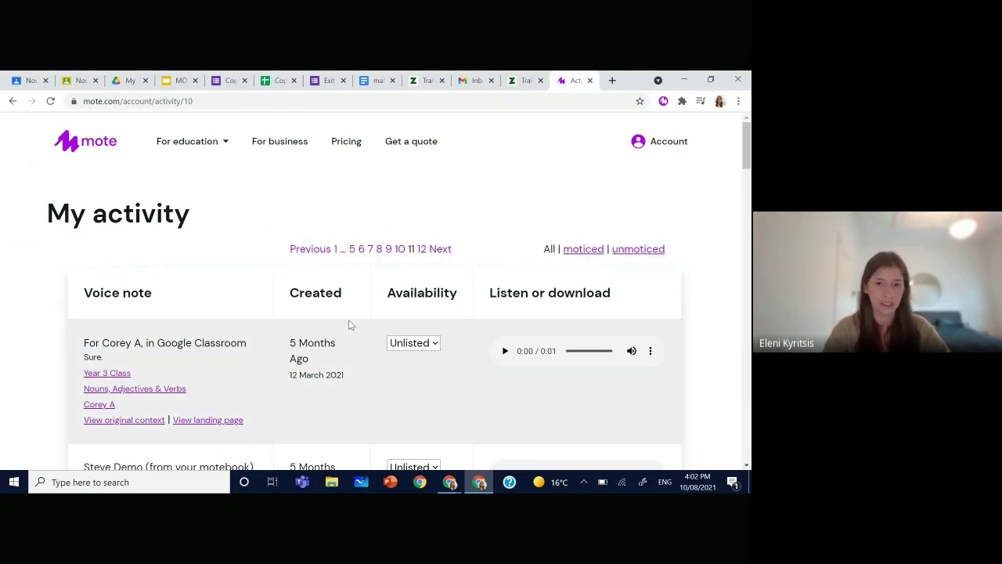
scroll(281, 316, "down", 2)
left_click(429, 277)
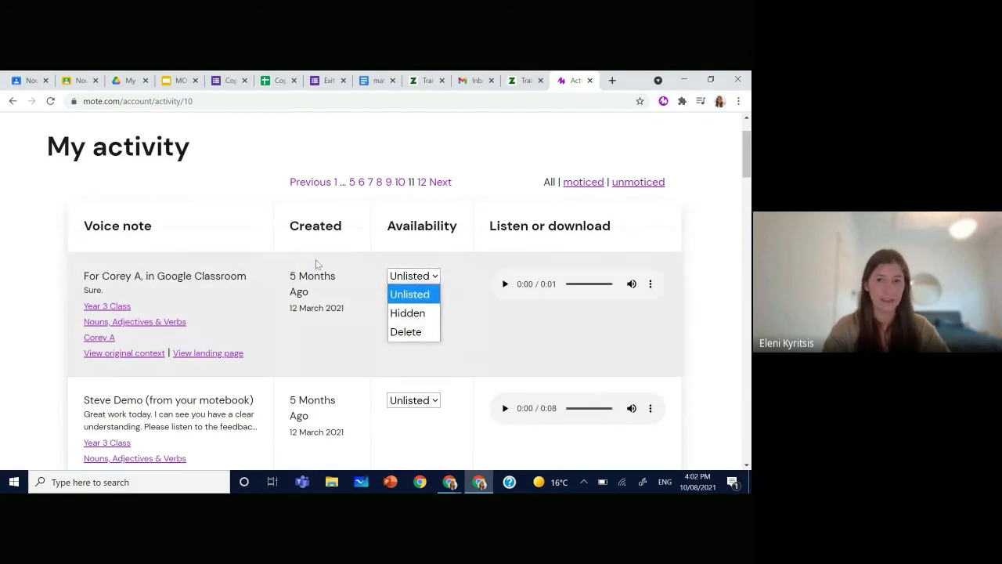
left_click(235, 225)
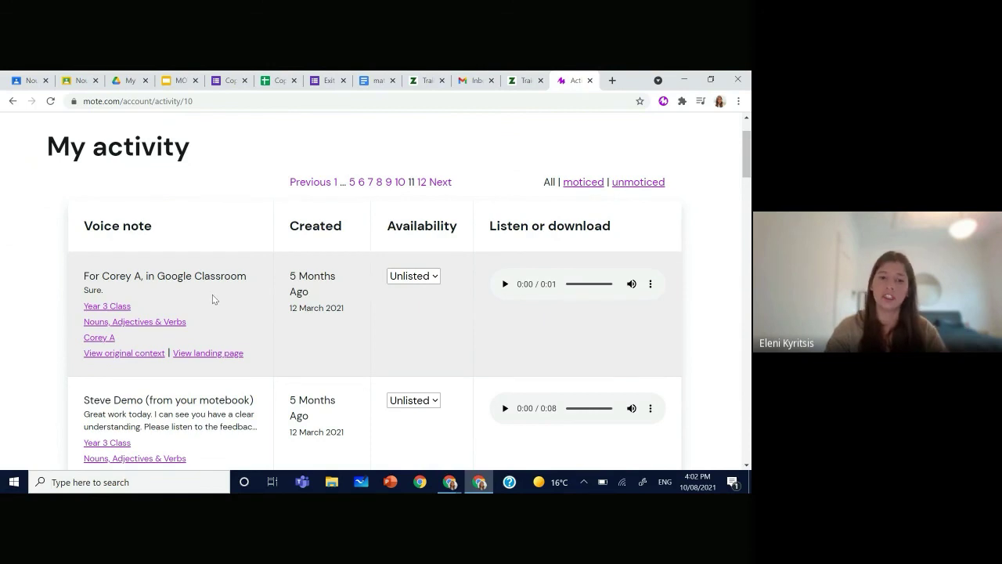
Examine the viewed, listened and reaction indicators on the Google Classroom voice note and browse the surrounding entries
scroll(212, 294, "down", 10)
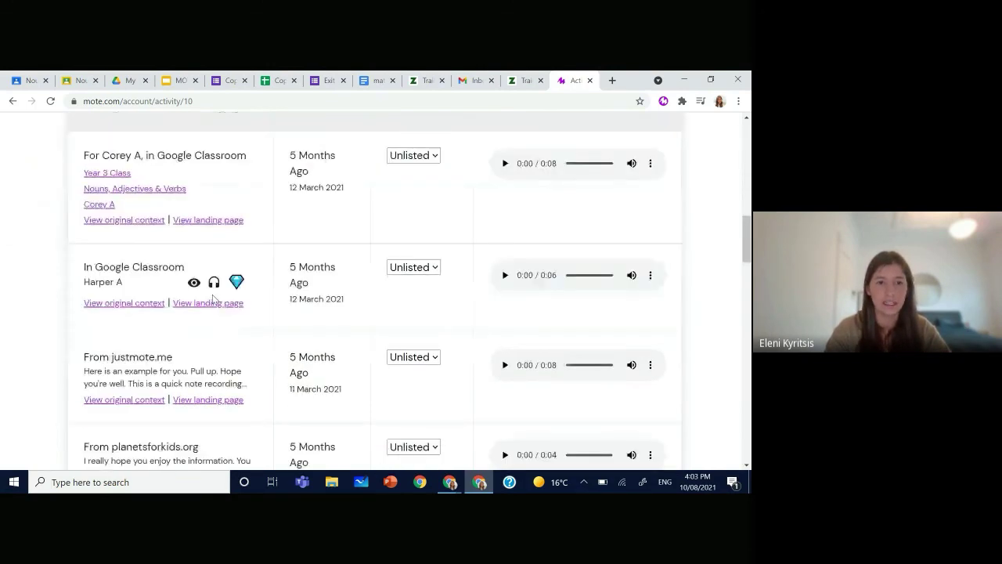
scroll(212, 296, "down", 1)
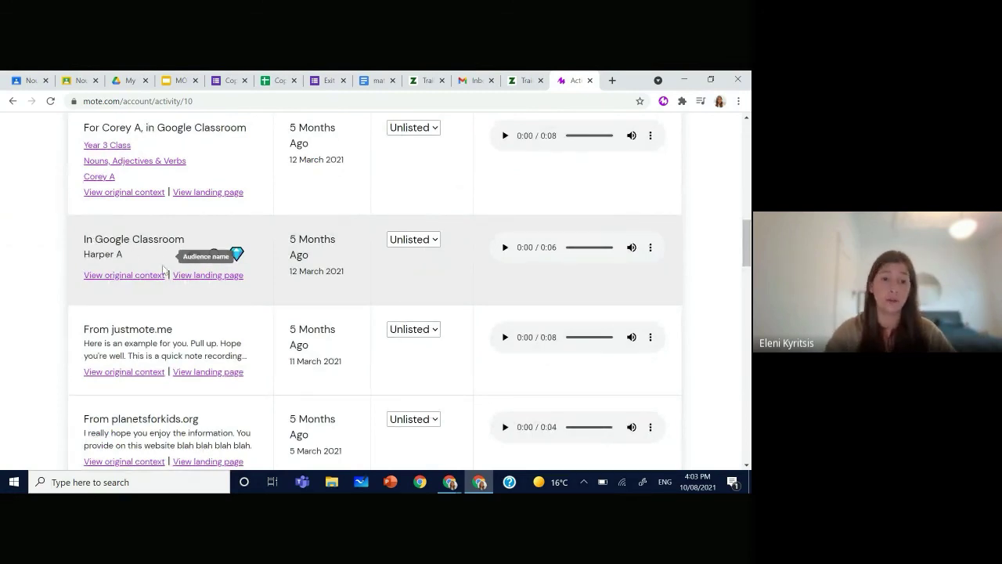
mouse_move(209, 263)
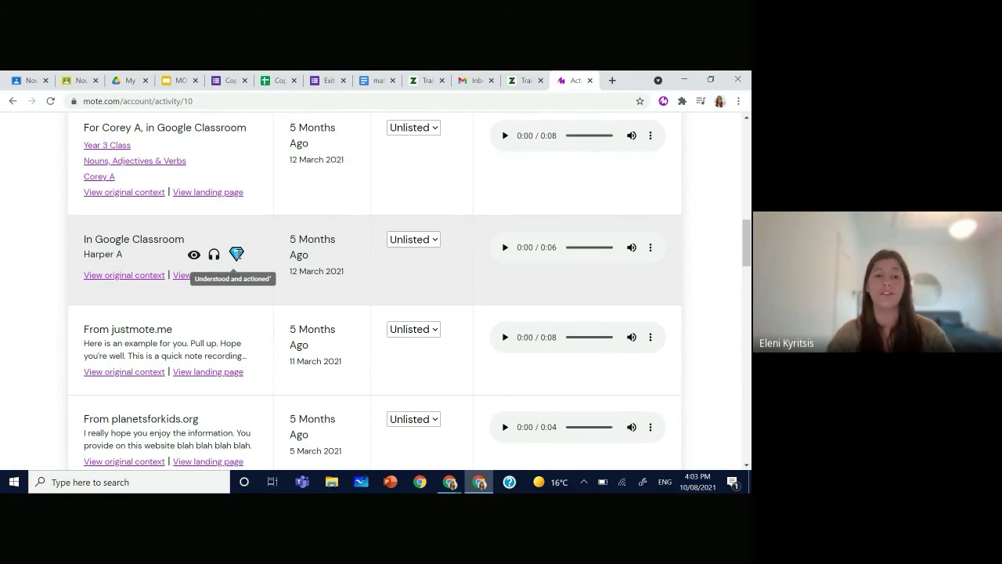
scroll(238, 257, "down", 15)
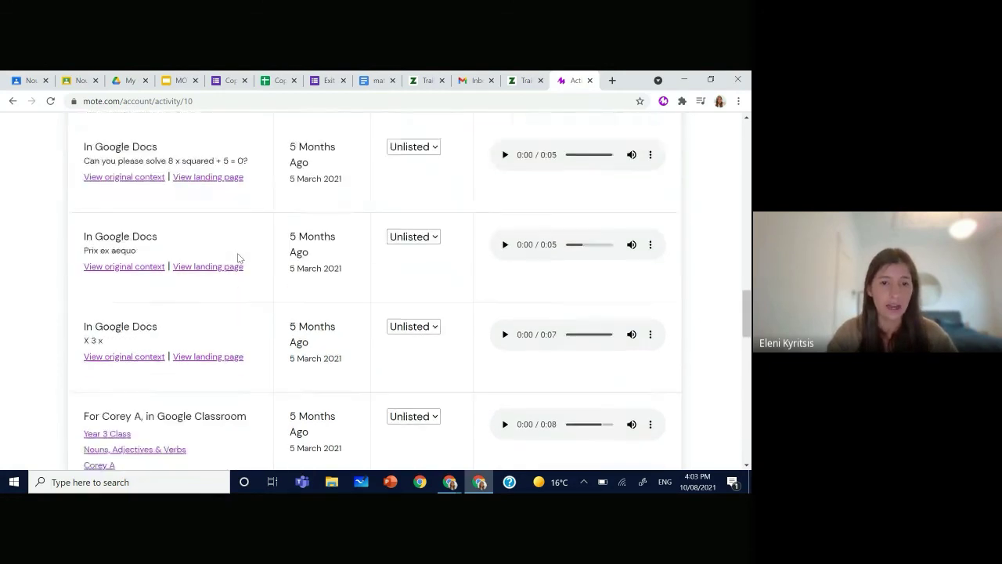
scroll(238, 258, "down", 5)
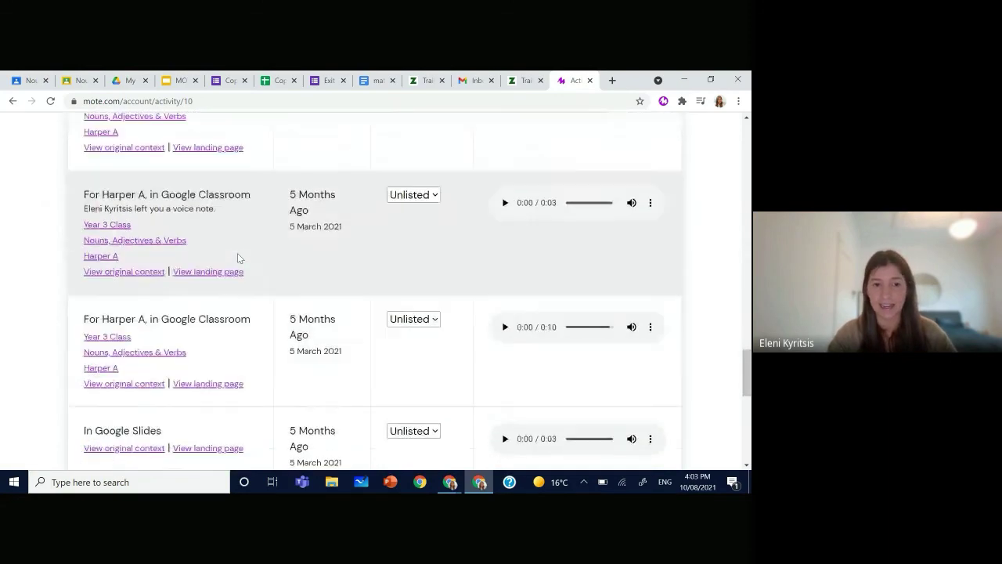
scroll(237, 253, "up", 10)
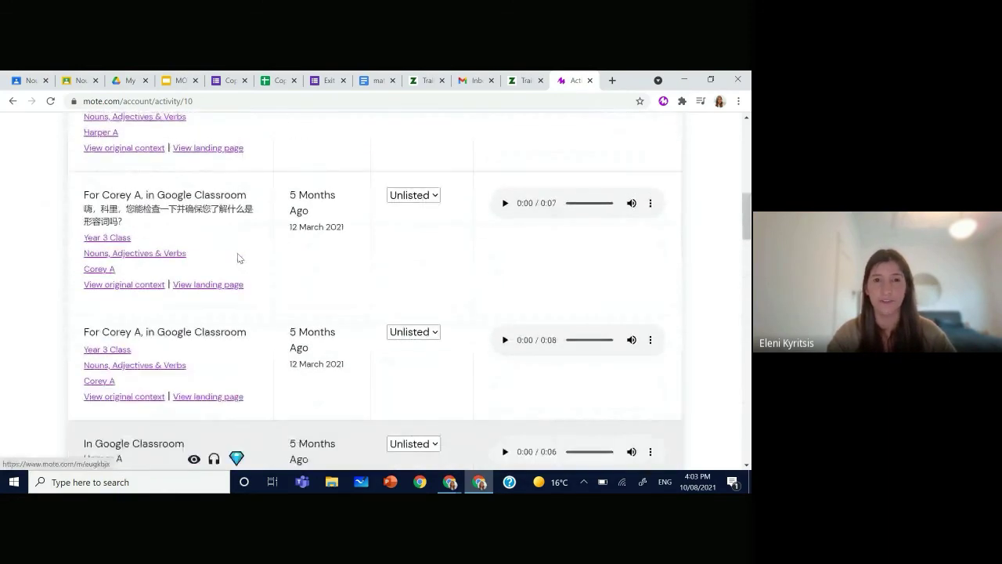
scroll(237, 253, "down", 3)
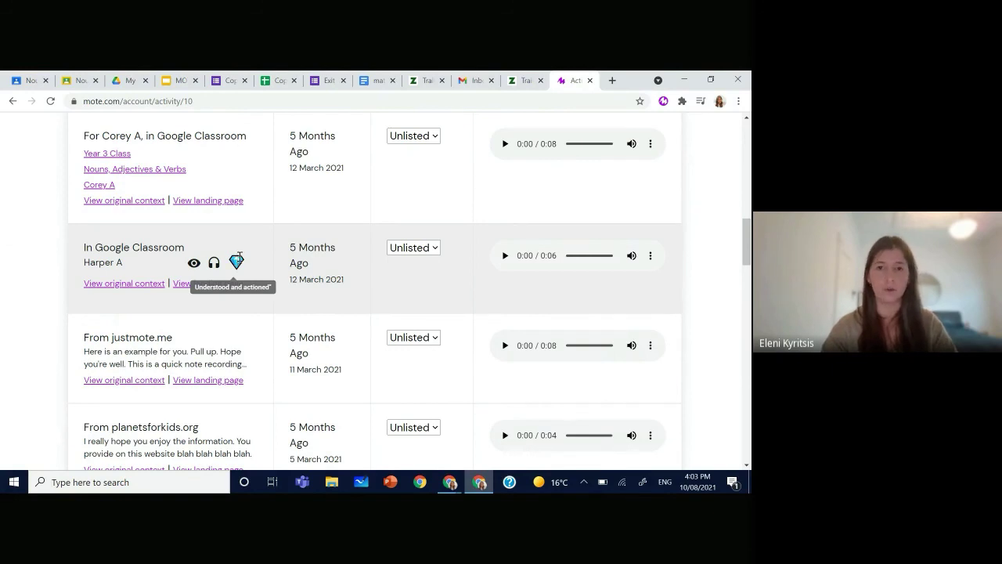
scroll(264, 250, "up", 5)
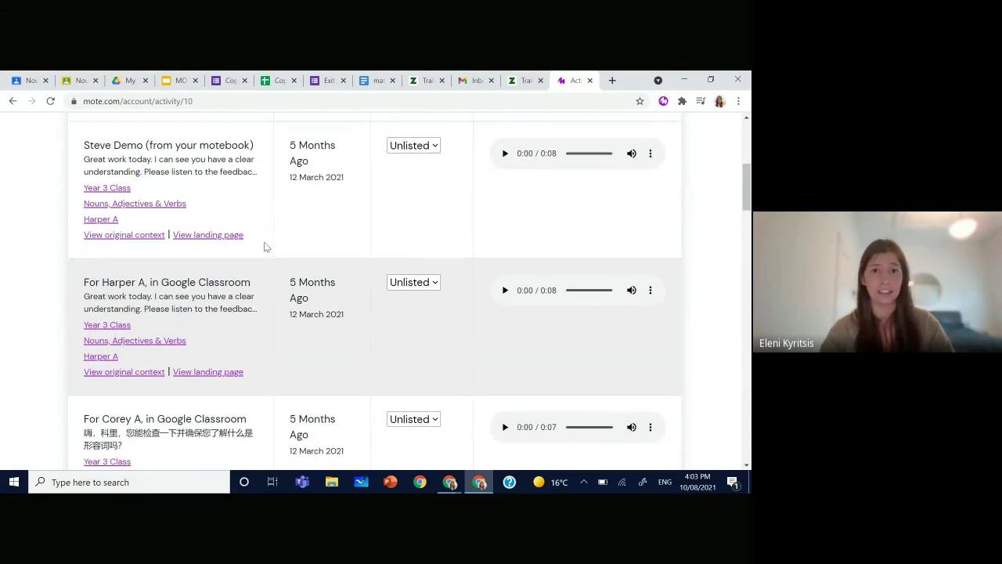
Switch to the Google Meet webinar window
left_click(449, 481)
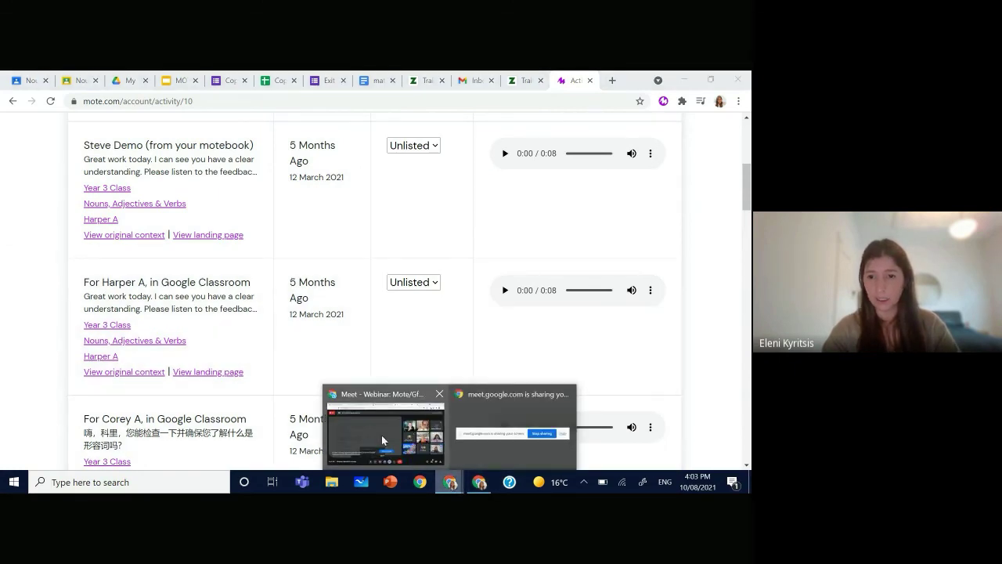
left_click(436, 404)
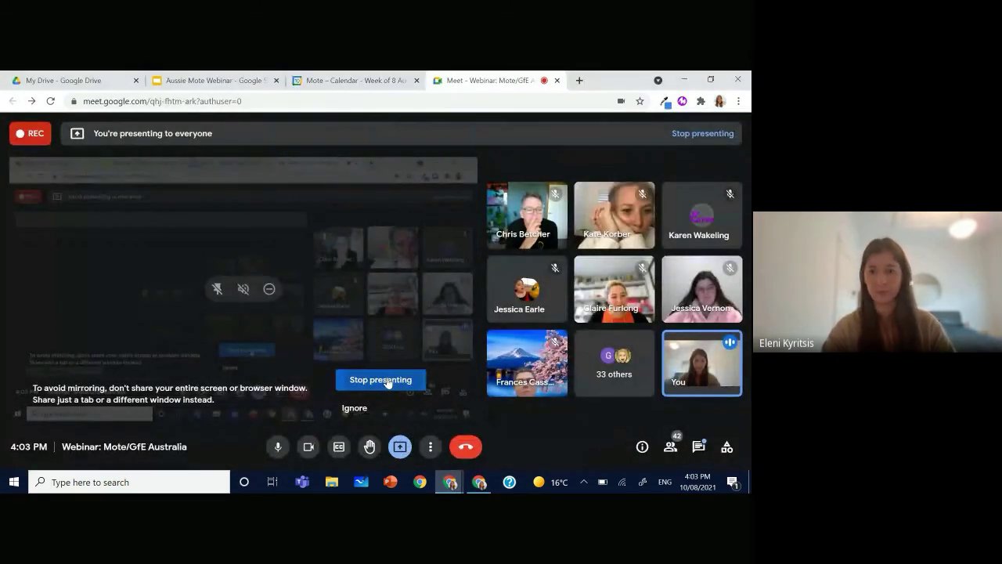